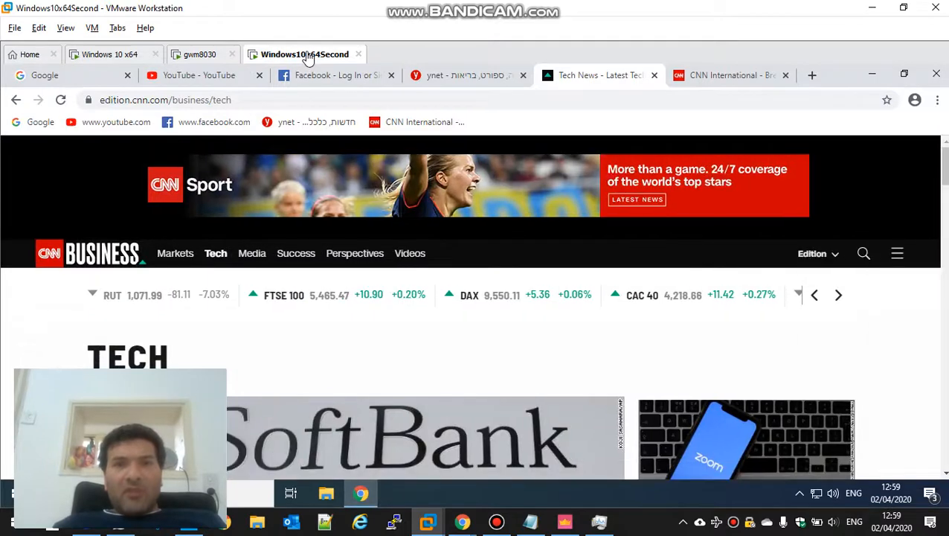
Reload the Facebook and YouTube pages in the VM's Chrome, then minimize the VMware window
click(321, 82)
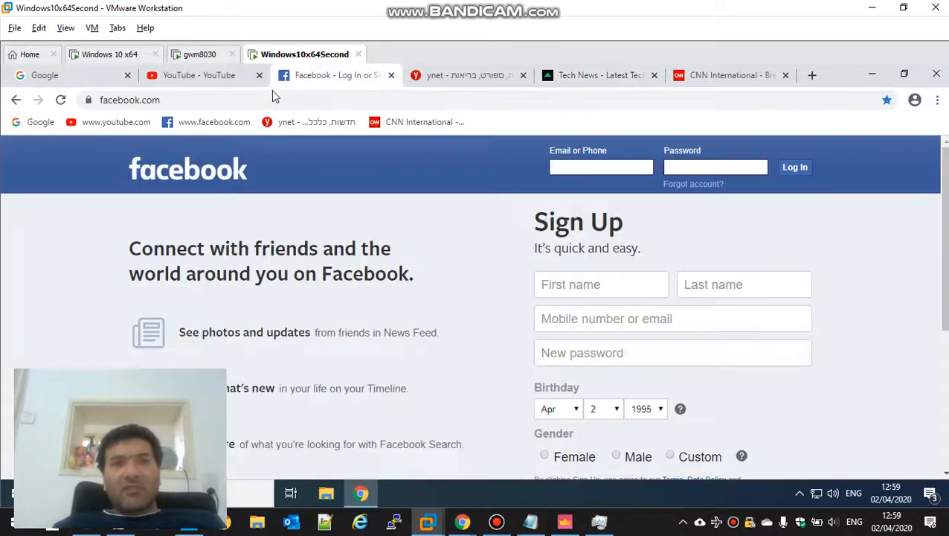
click(199, 131)
click(195, 75)
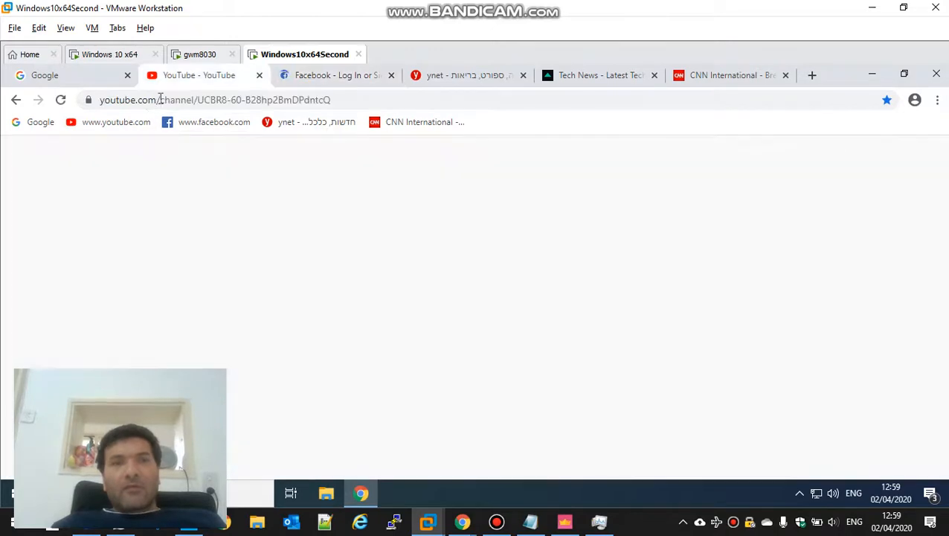
click(120, 127)
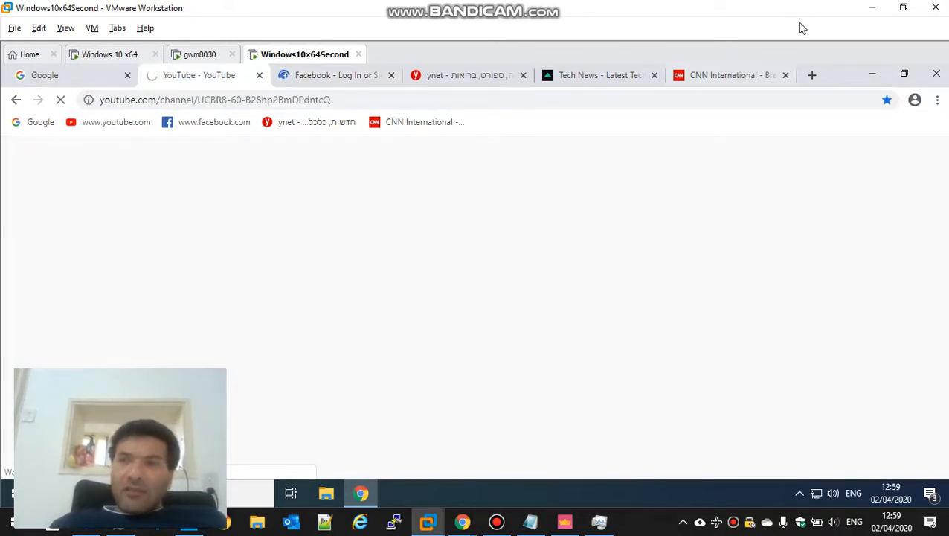
click(872, 8)
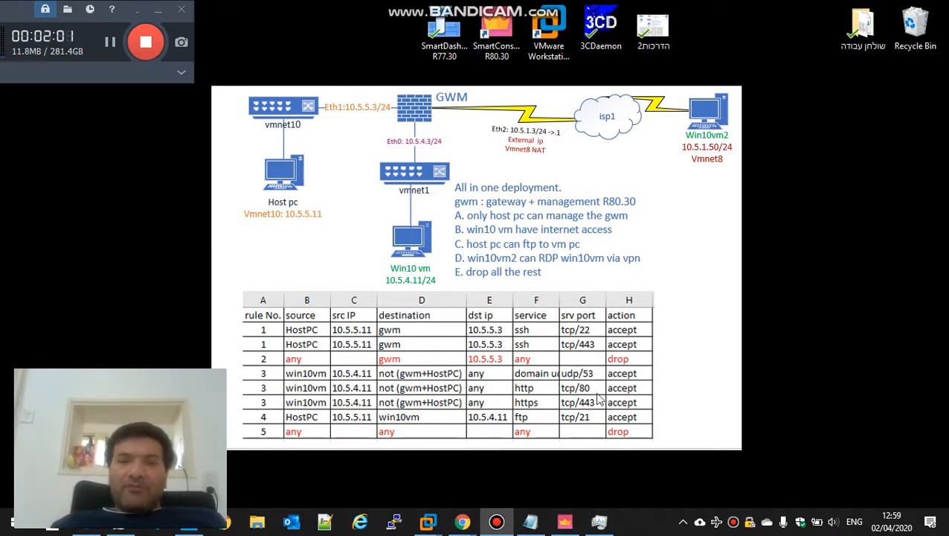
Open the gwm gateway's Platform Portal settings from Gateways & Servers
click(565, 523)
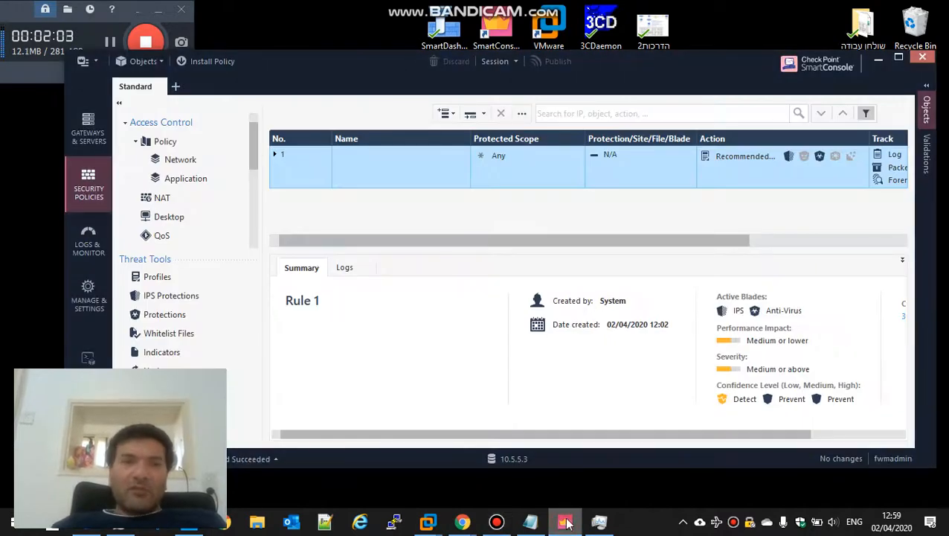
click(92, 133)
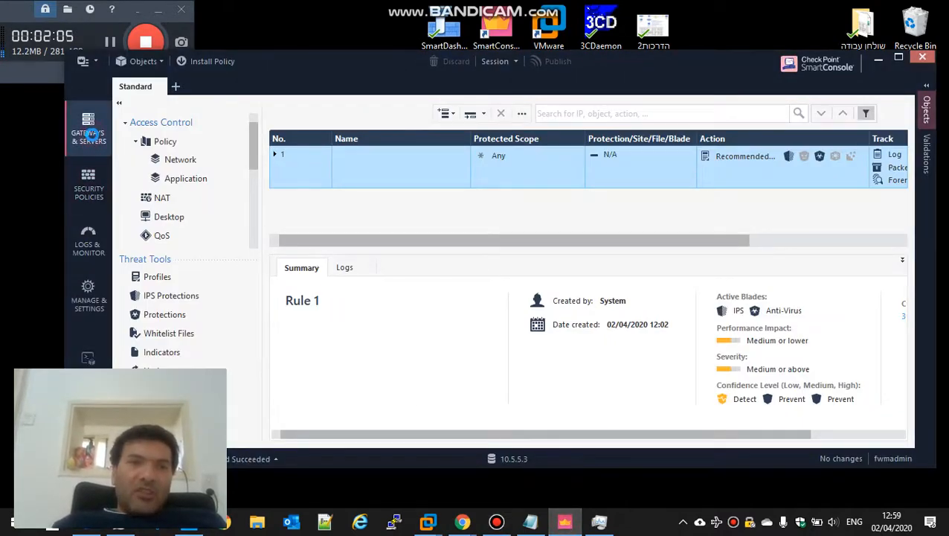
double_click(186, 139)
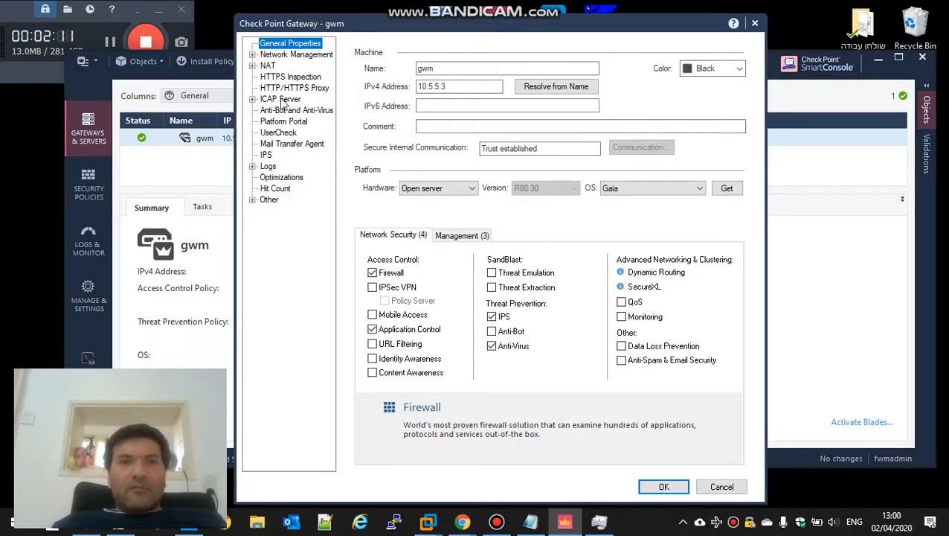
click(274, 122)
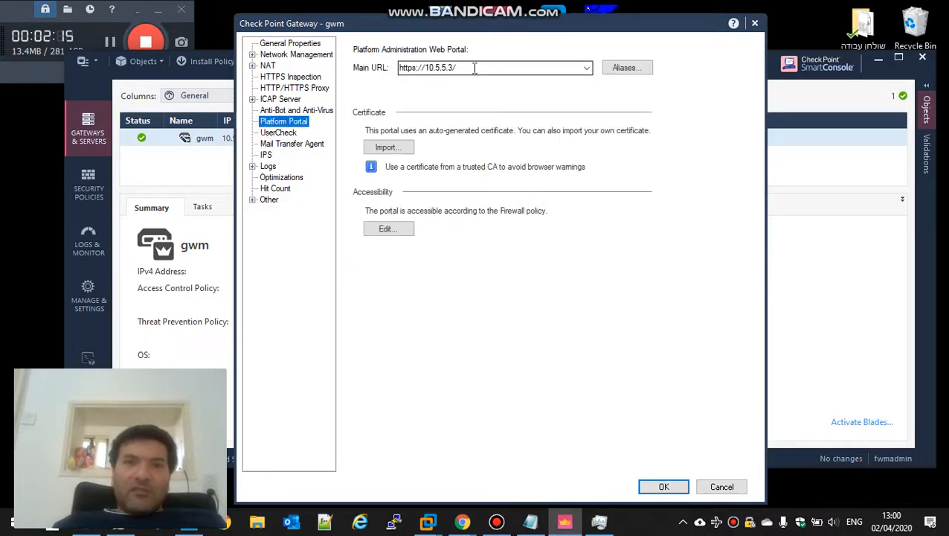
click(475, 68)
click(476, 68)
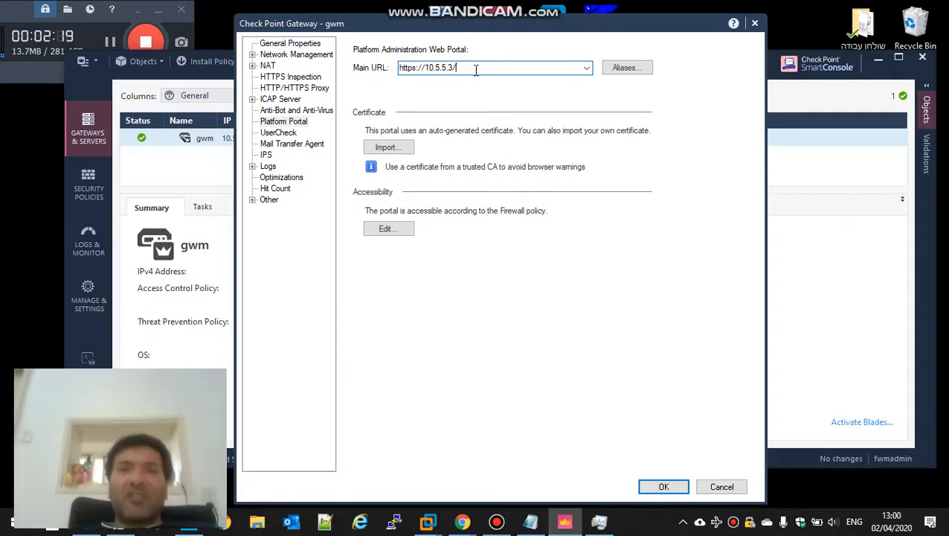
key(BackSpace)
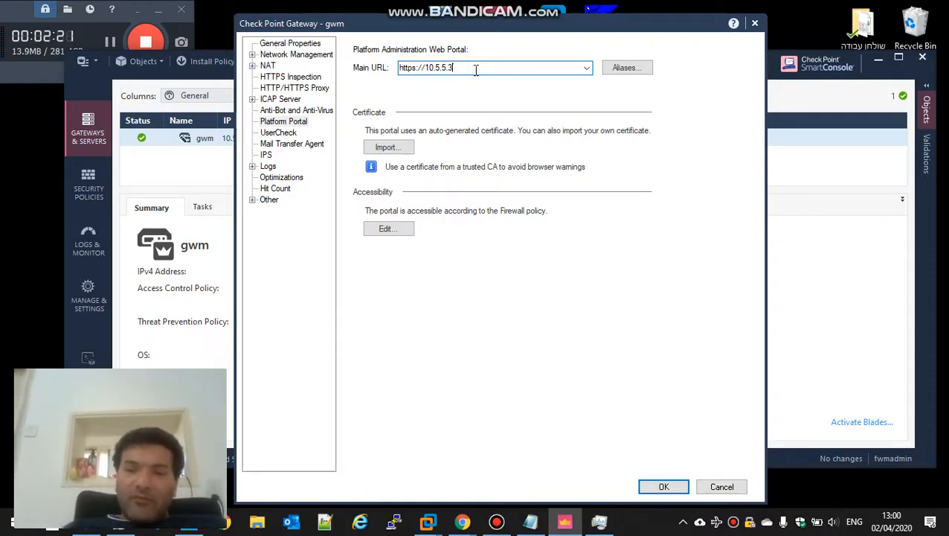
key(Home)
key(BackSpace)
text(44)
key(BackSpace)
key(BackSpace)
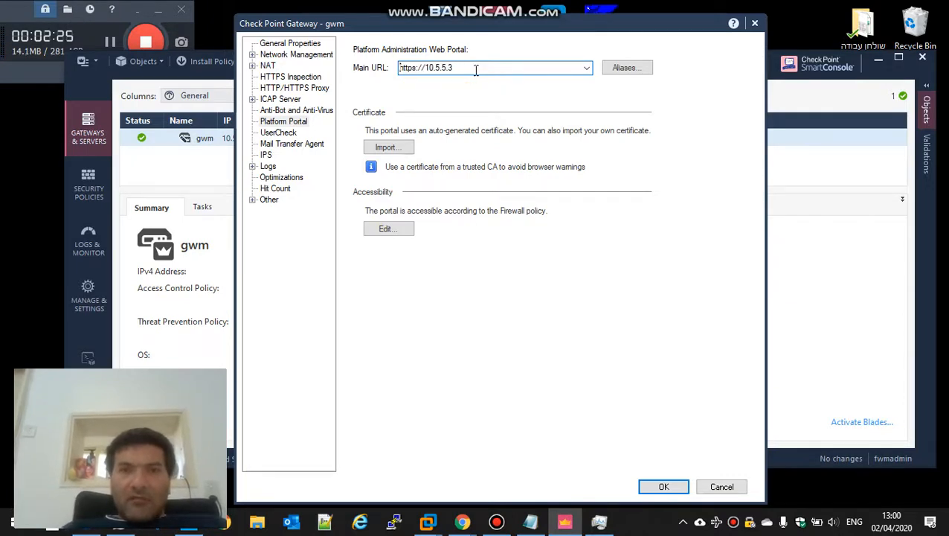
key(End)
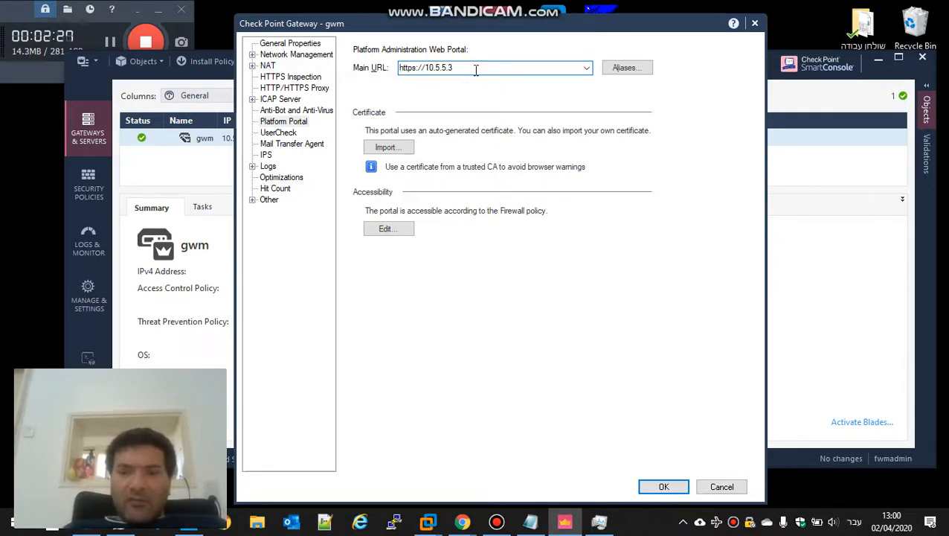
click(854, 521)
click(822, 387)
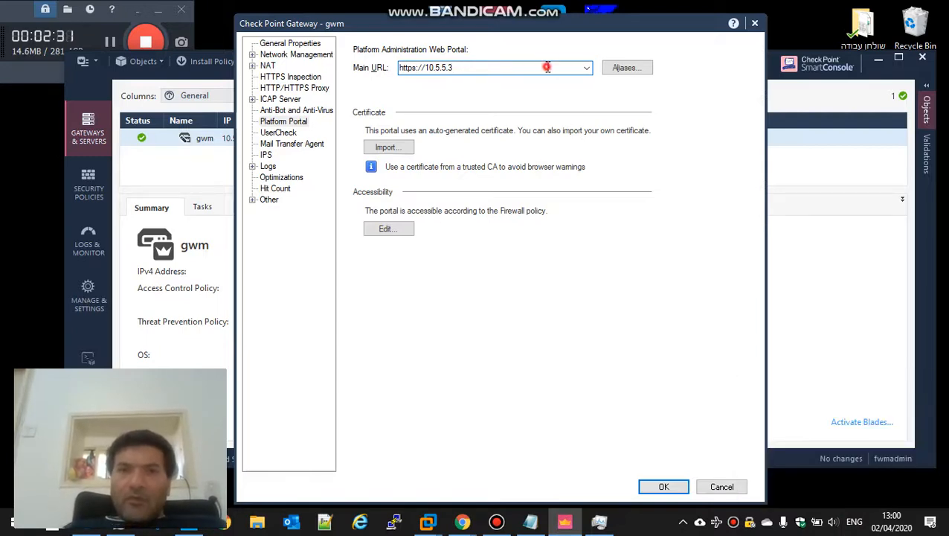
text(:44)
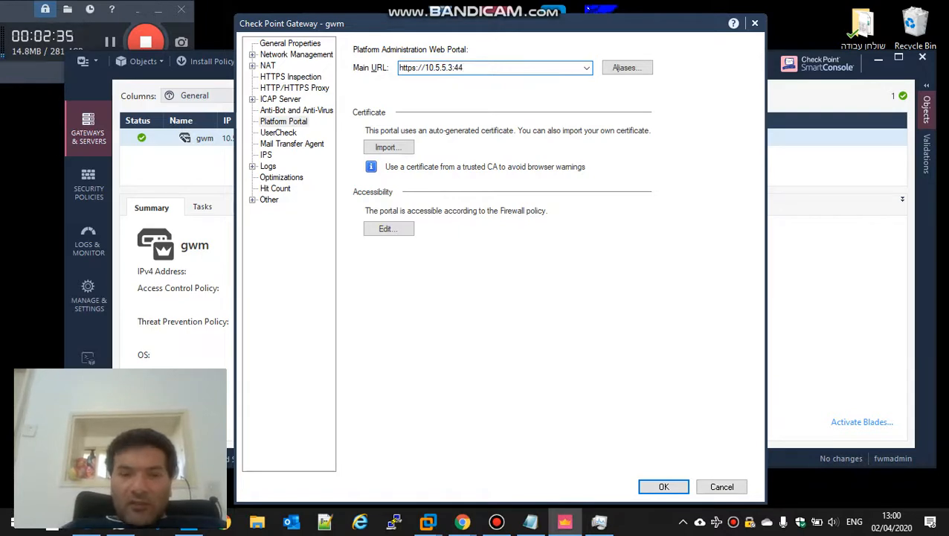
text(34)
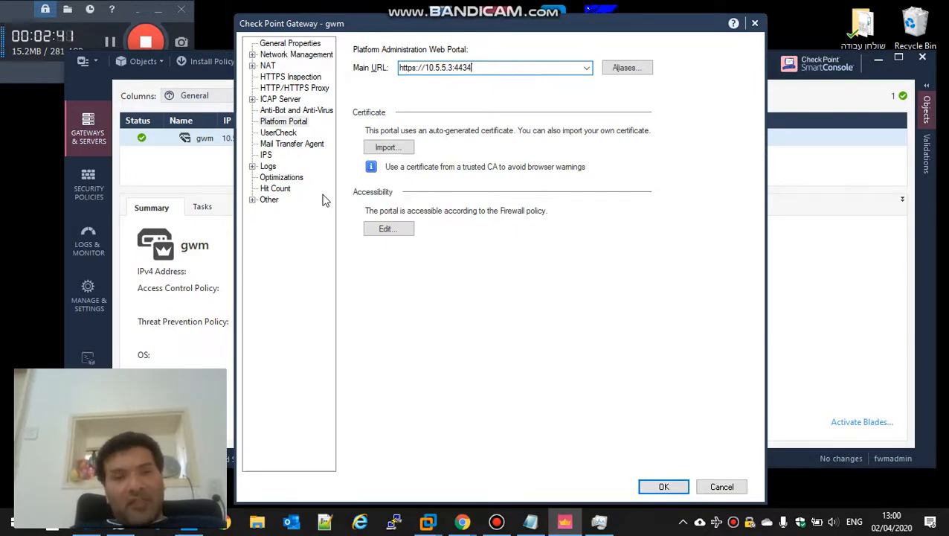
click(658, 488)
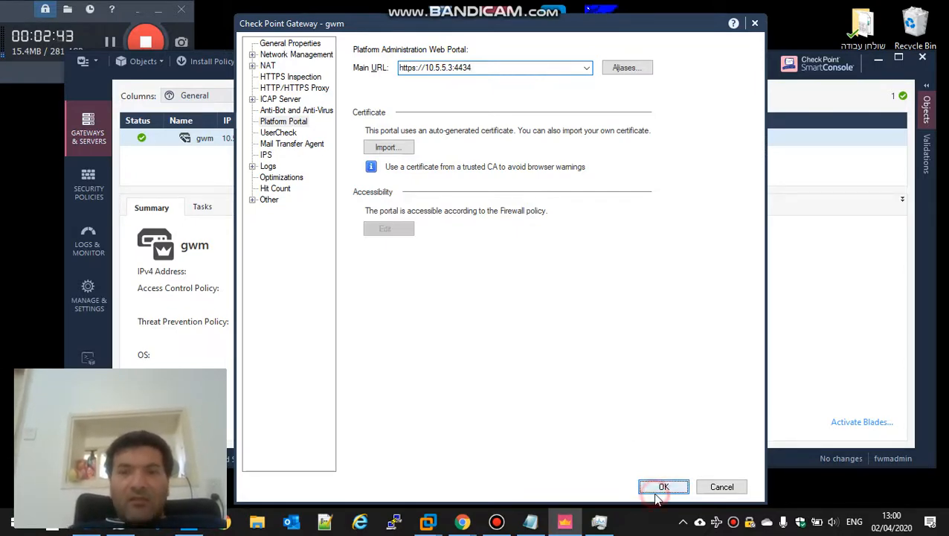
click(73, 183)
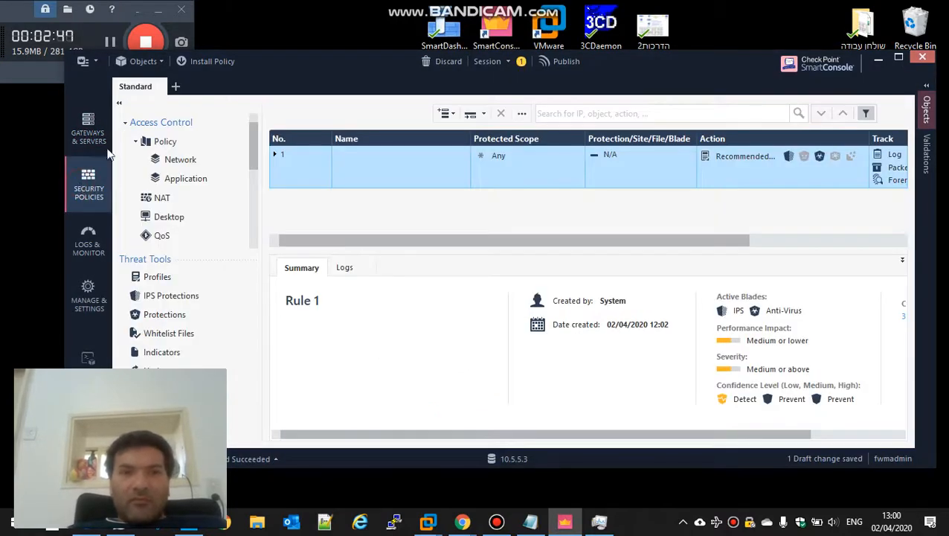
Show the Network access rulebase in a maximized SmartConsole window
click(182, 160)
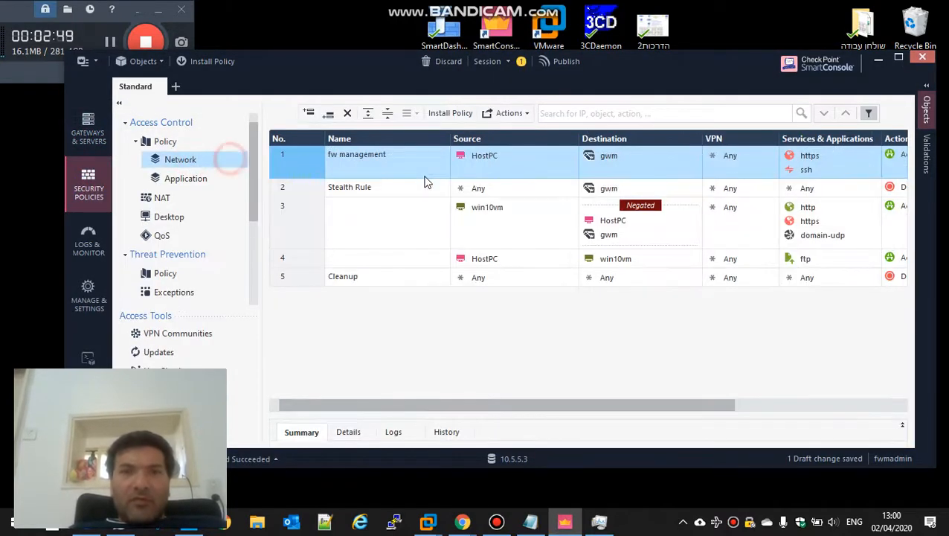
double_click(691, 71)
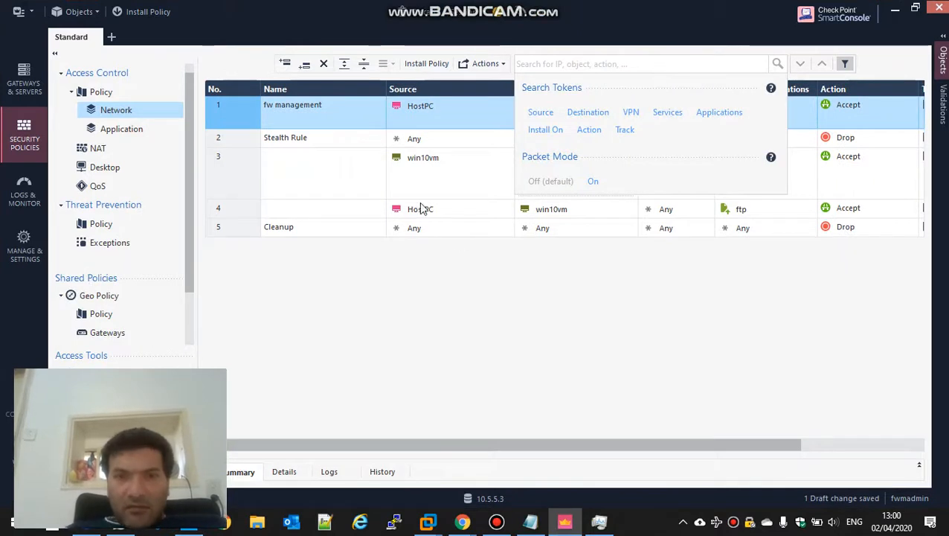
click(464, 115)
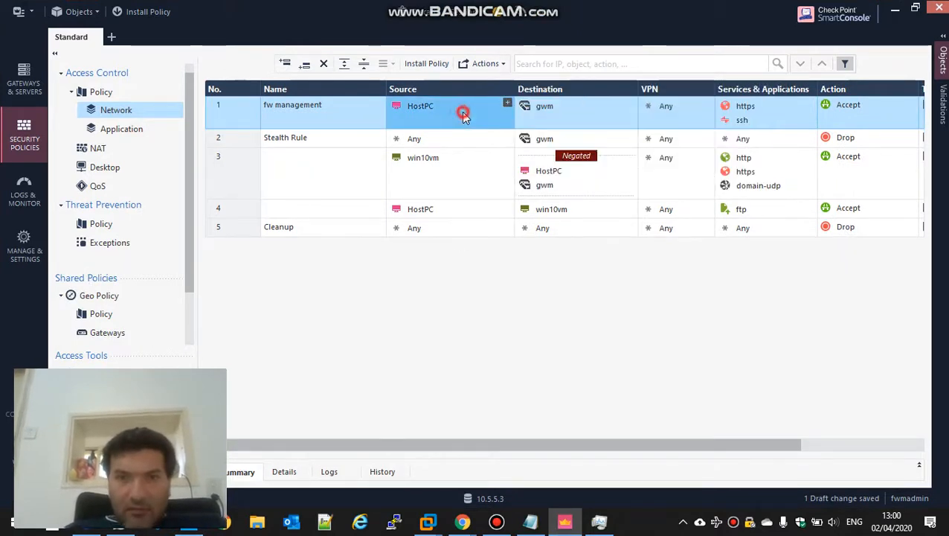
Clone rule 1's https service with custom port 4434, rename it, then cancel the clone
right_click(742, 112)
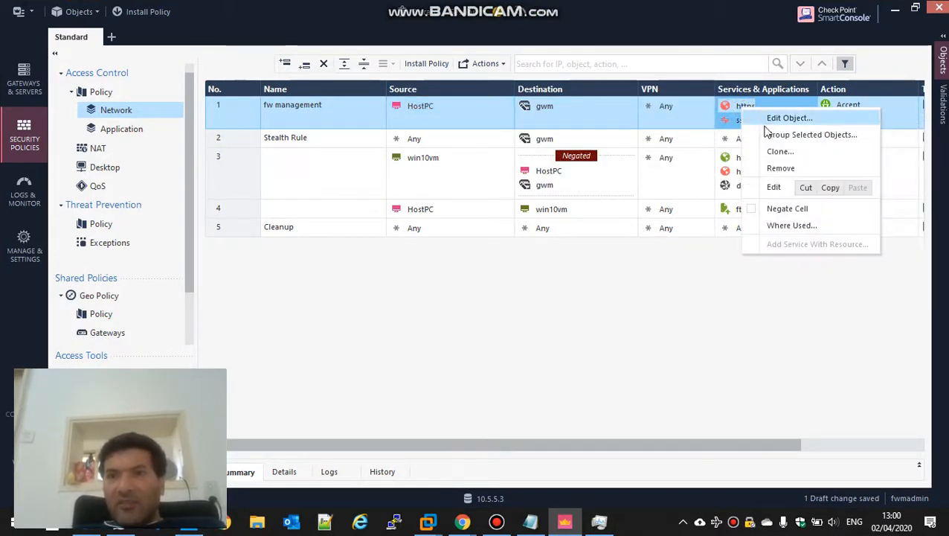
click(773, 152)
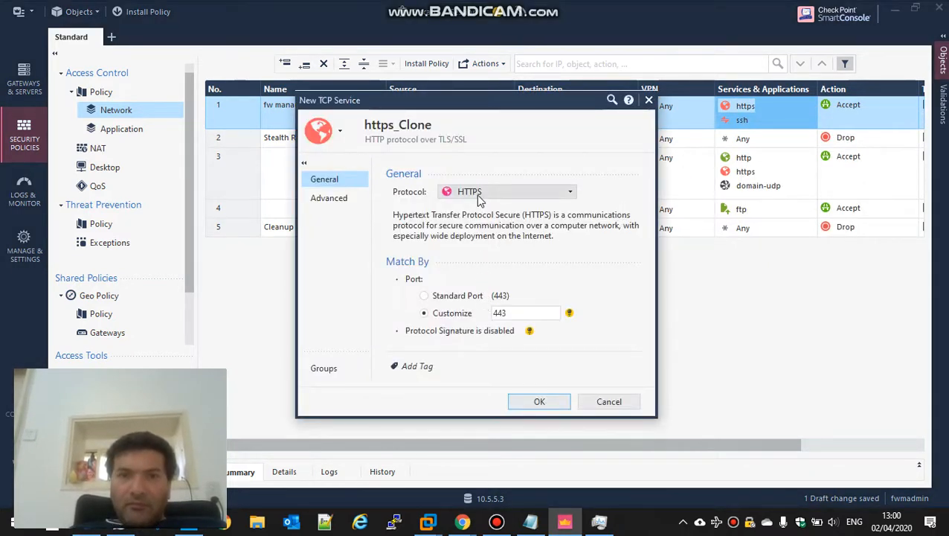
mouse_move(480, 193)
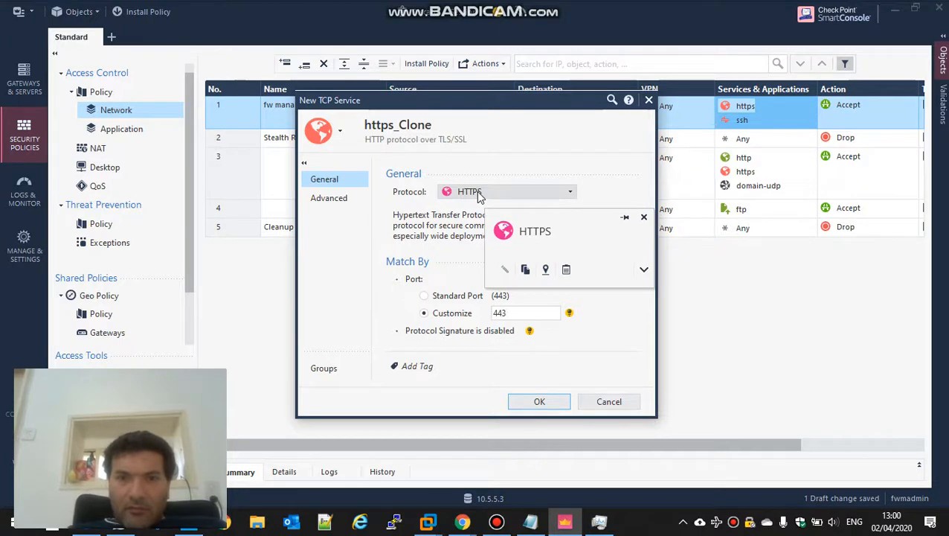
click(505, 314)
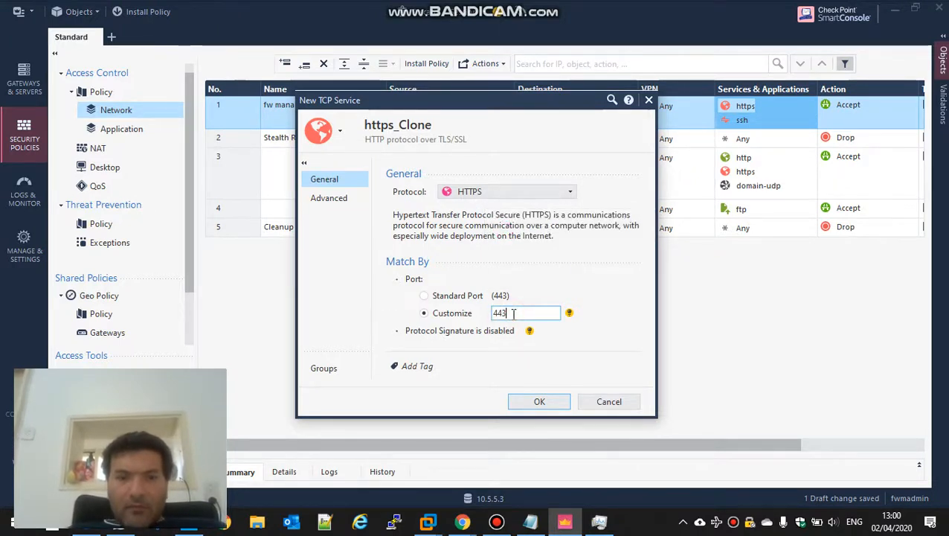
text(4)
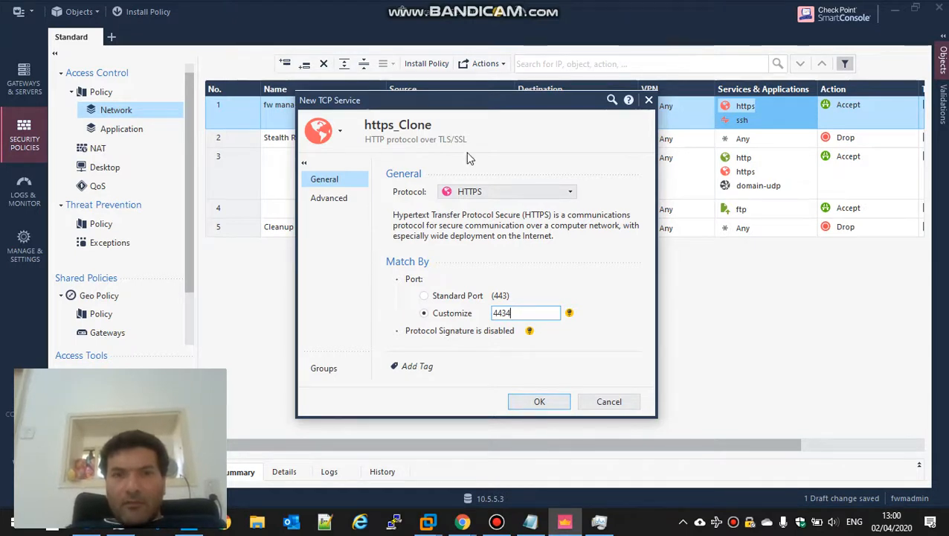
click(462, 128)
click(462, 127)
key(BackSpace)
key(BackSpace)
key(BackSpace)
key(BackSpace)
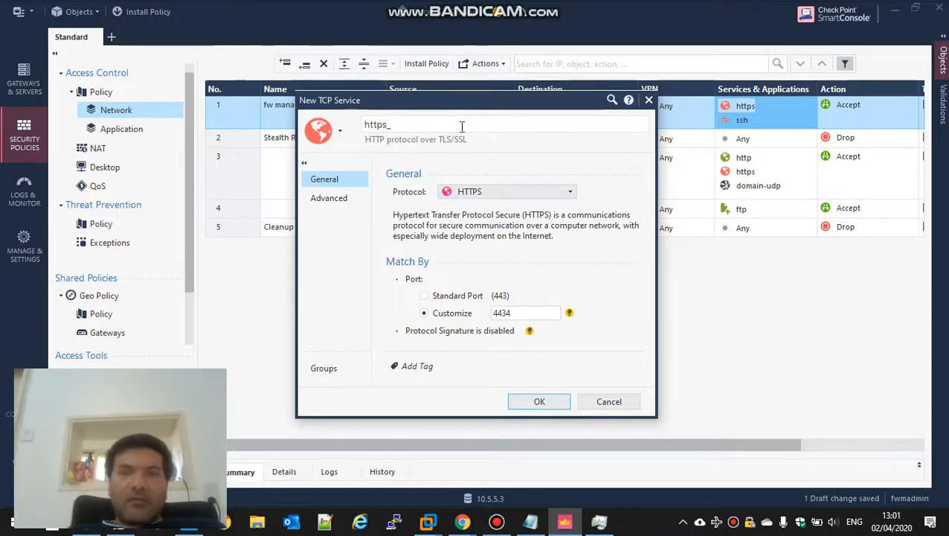
click(611, 404)
Discard the clone, then add a new TCP service tcp4434 on port 4434 to rule 1
click(552, 301)
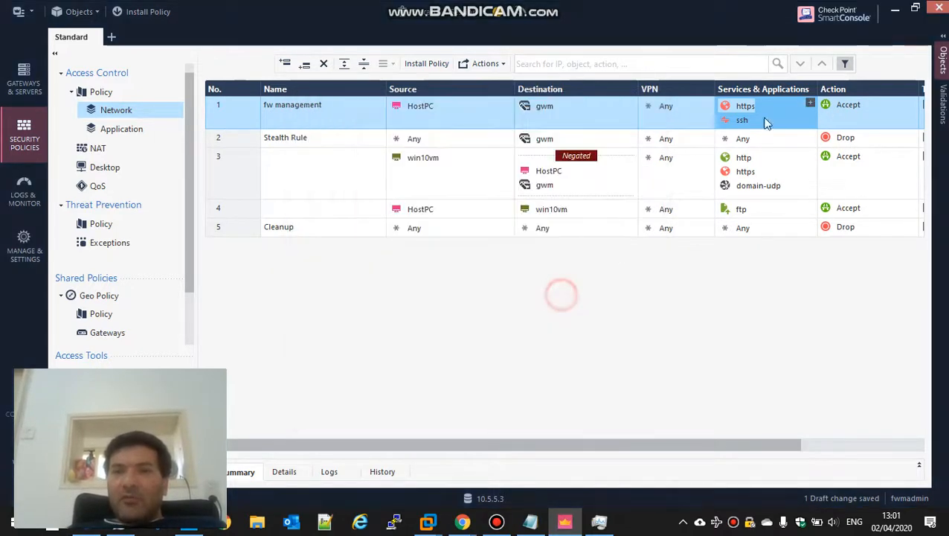
click(811, 104)
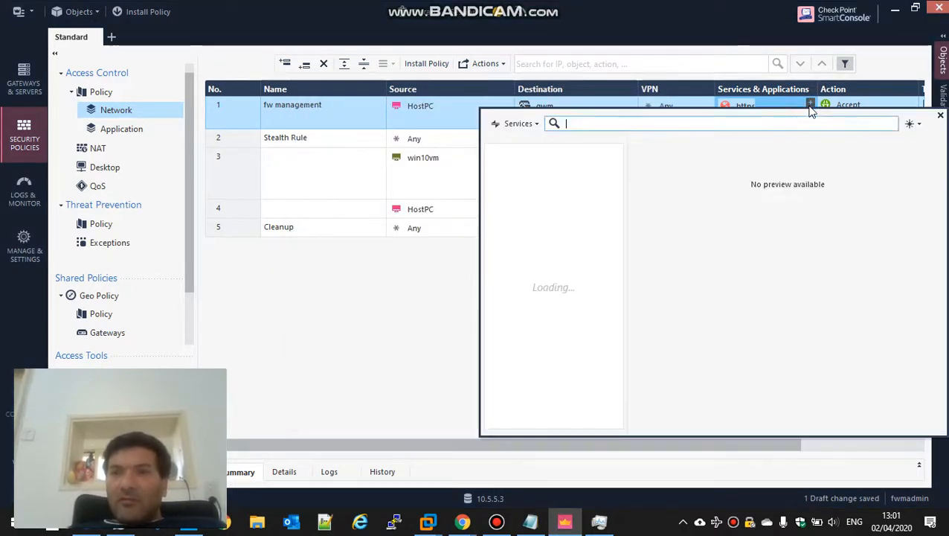
click(763, 124)
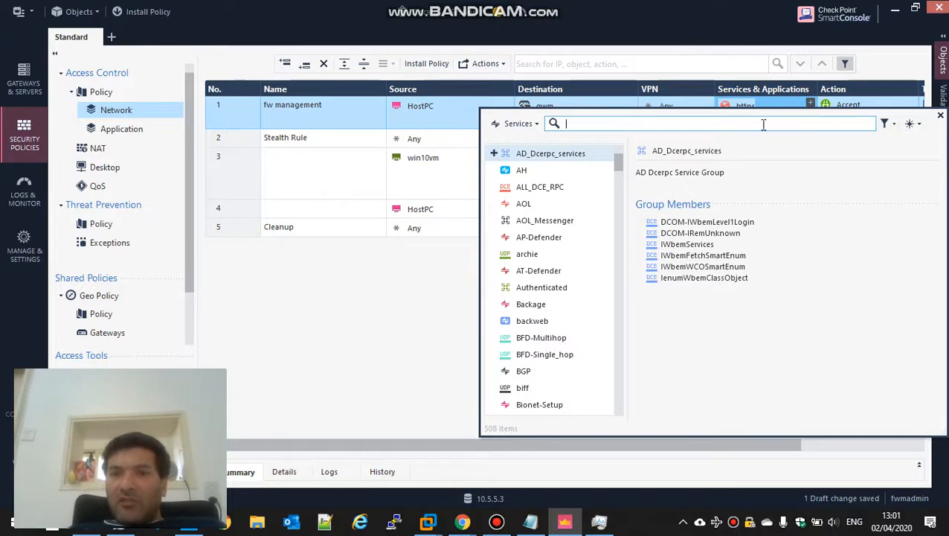
text(4434)
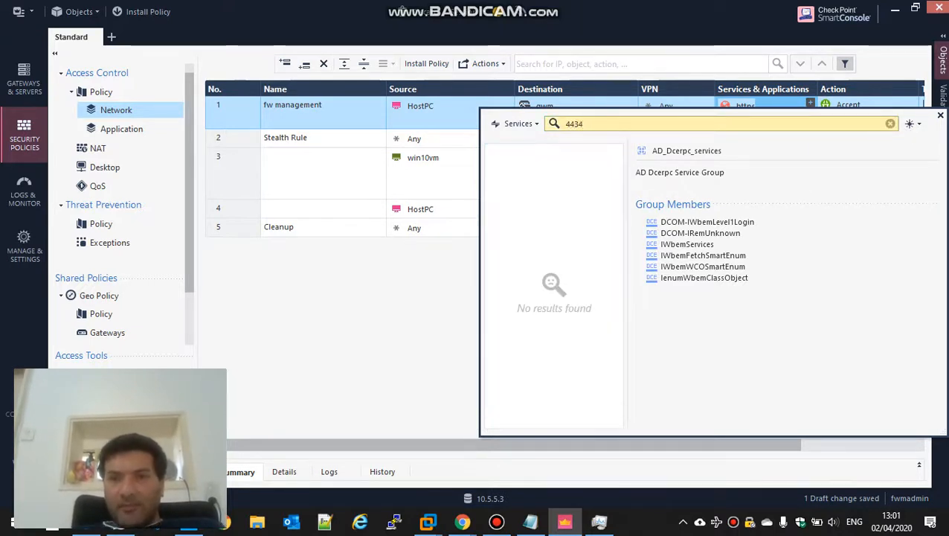
click(912, 123)
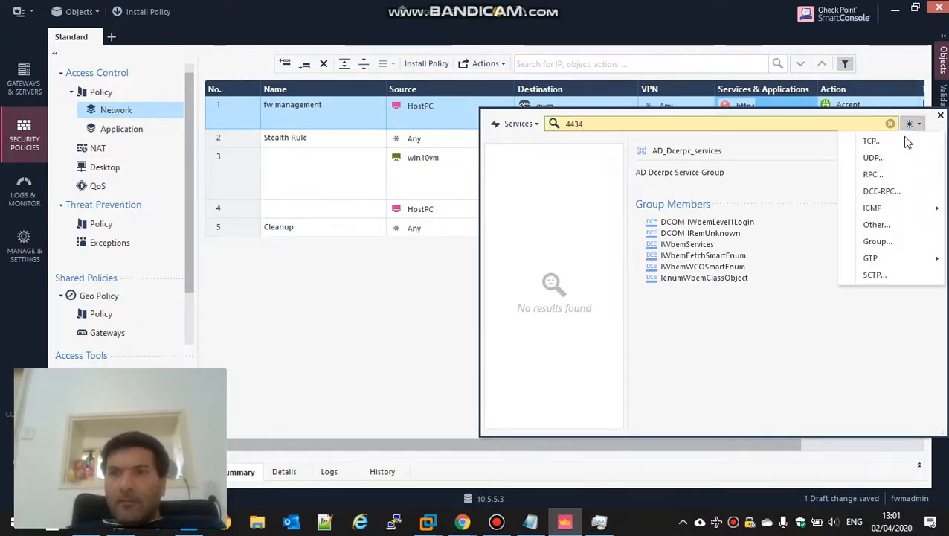
click(901, 139)
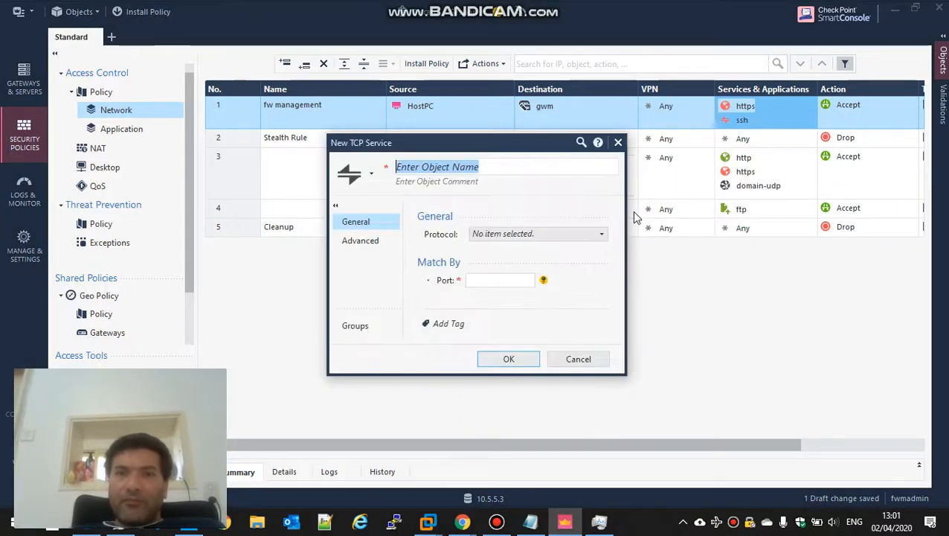
text(tcp4)
click(524, 281)
text(4434)
key(Return)
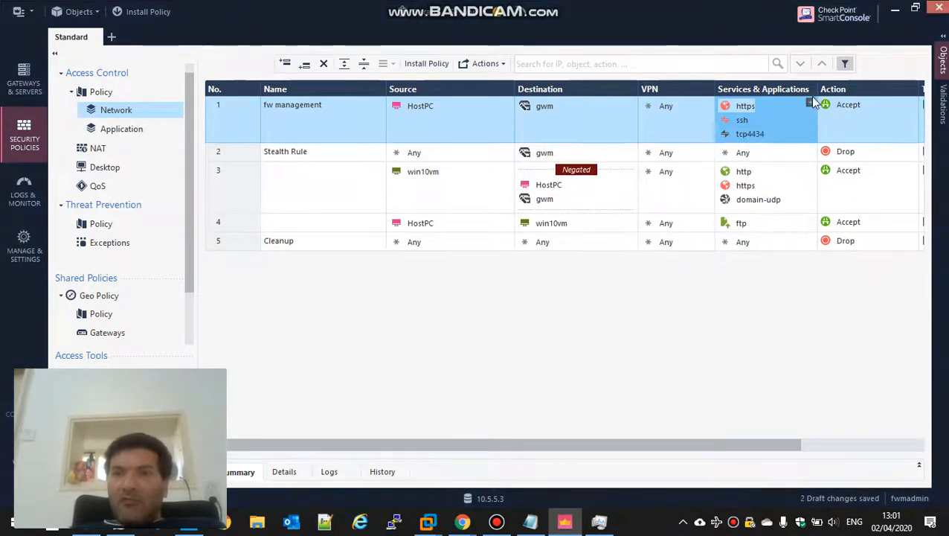
Publish the draft changes and install the Standard Access Control policy on gwm
drag(666, 448, 525, 454)
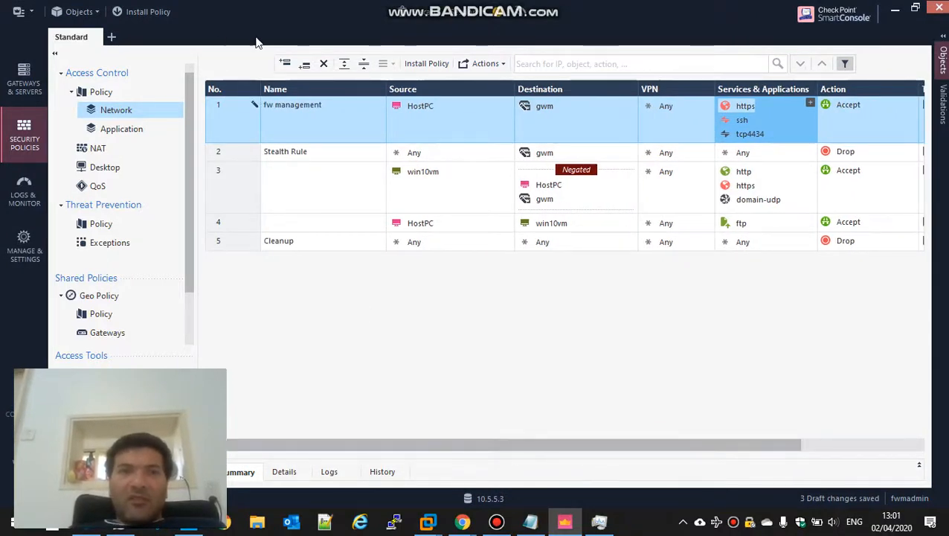
click(432, 64)
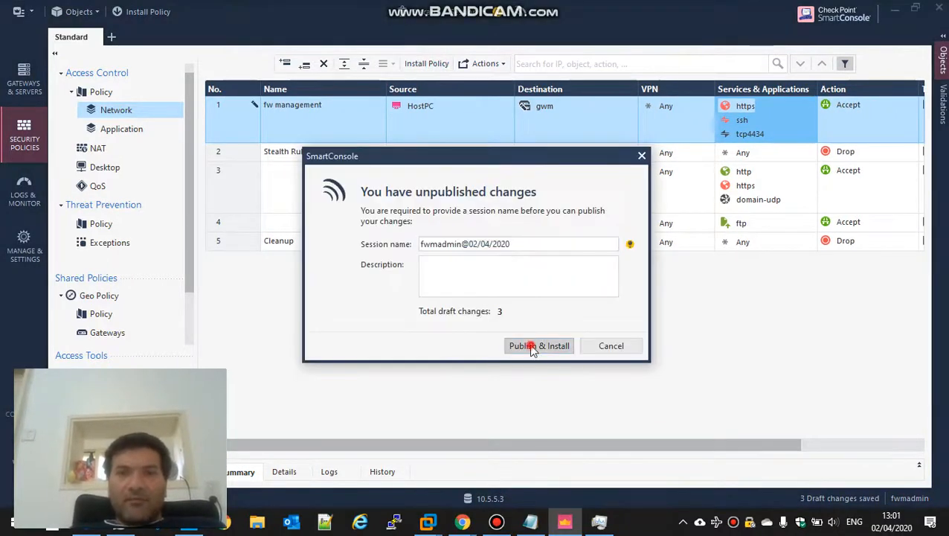
click(532, 345)
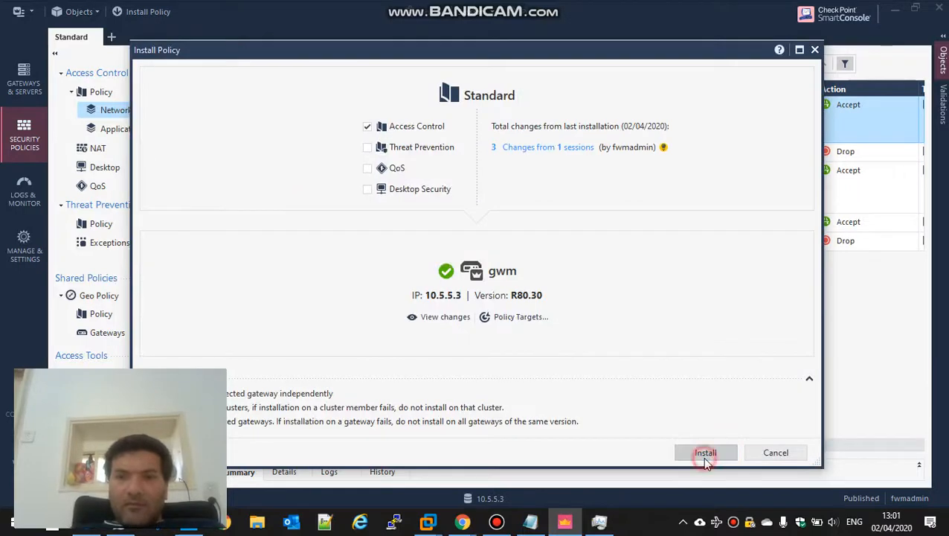
click(705, 454)
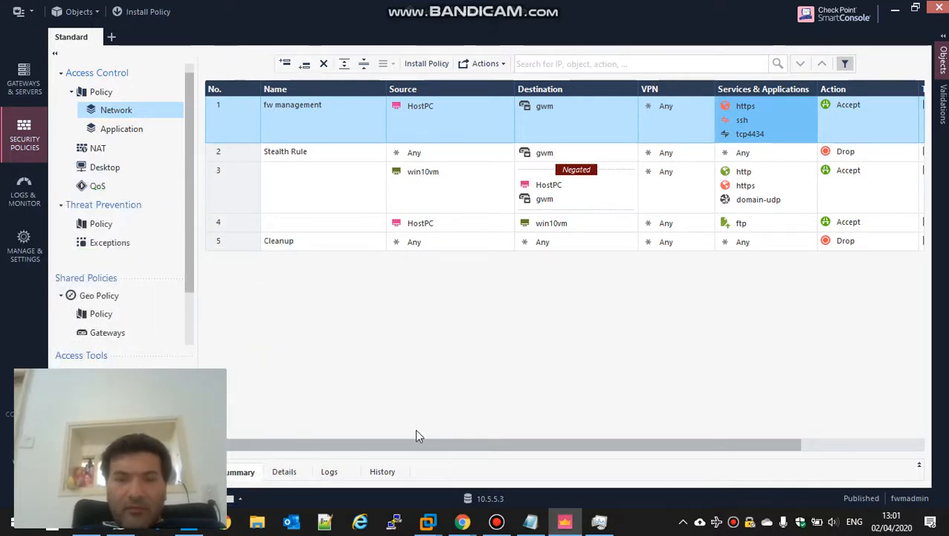
View the policy installation details, then bring the Gaia portal login page forward in Chrome
click(238, 500)
click(261, 264)
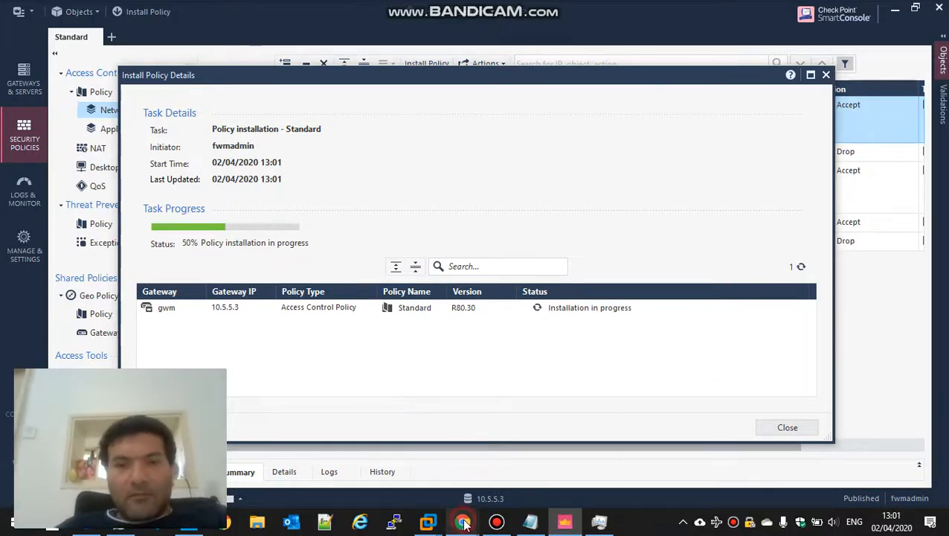
mouse_move(464, 523)
click(413, 473)
click(411, 109)
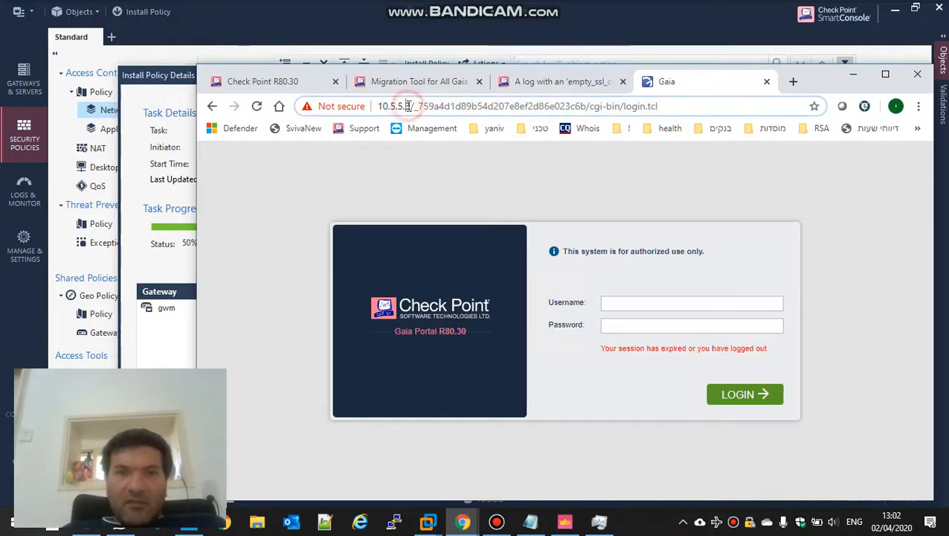
click(409, 106)
click(444, 106)
drag(444, 106, 757, 106)
key(BackSpace)
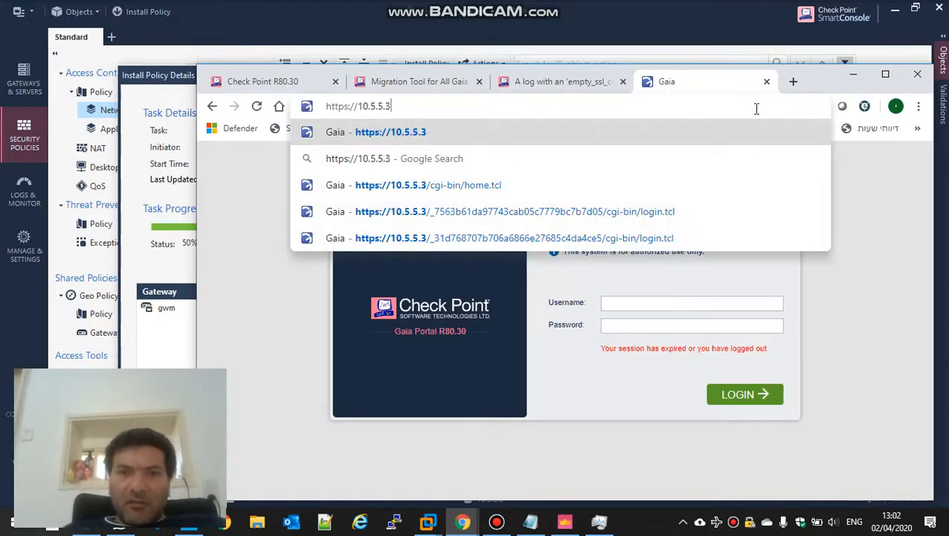
text(:4434)
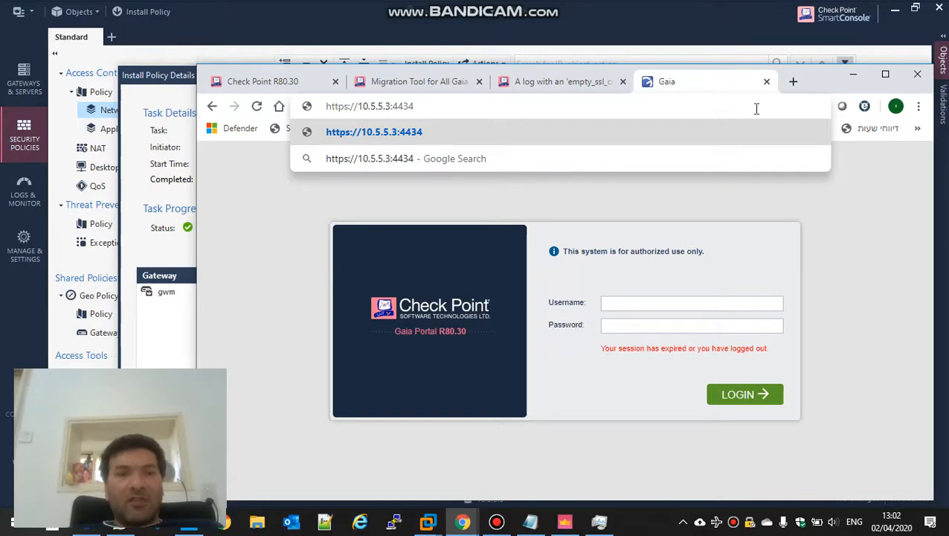
key(Return)
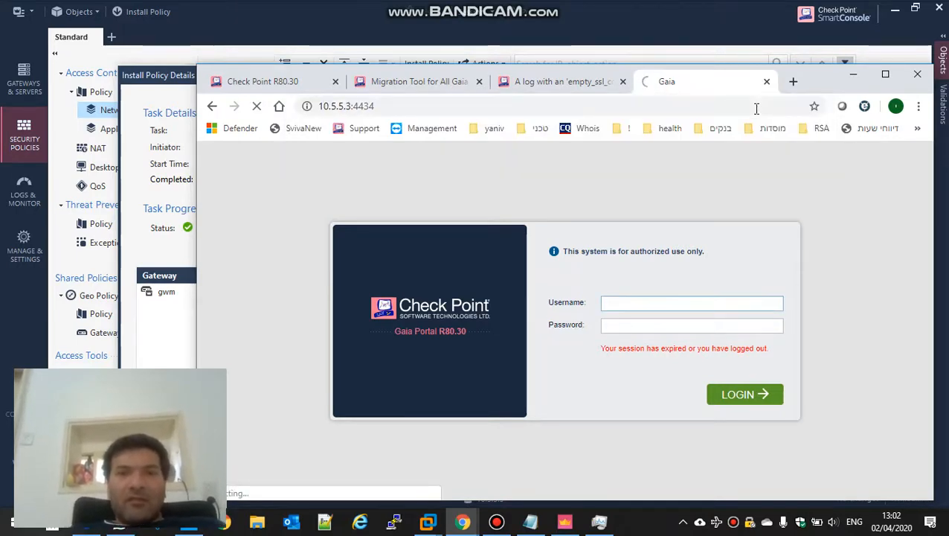
Log in to the Gaia Portal with the admin credentials, sign out, and minimize Chrome
click(885, 74)
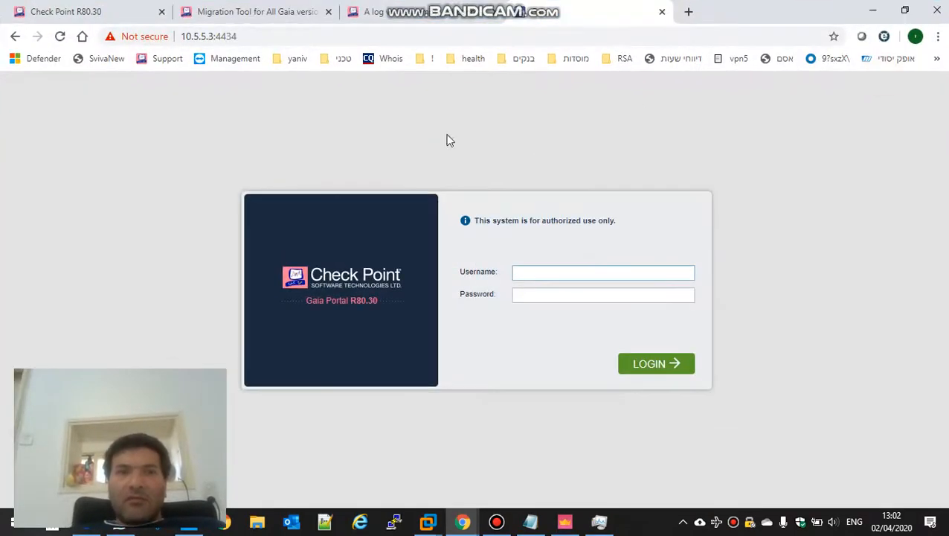
text(admin)
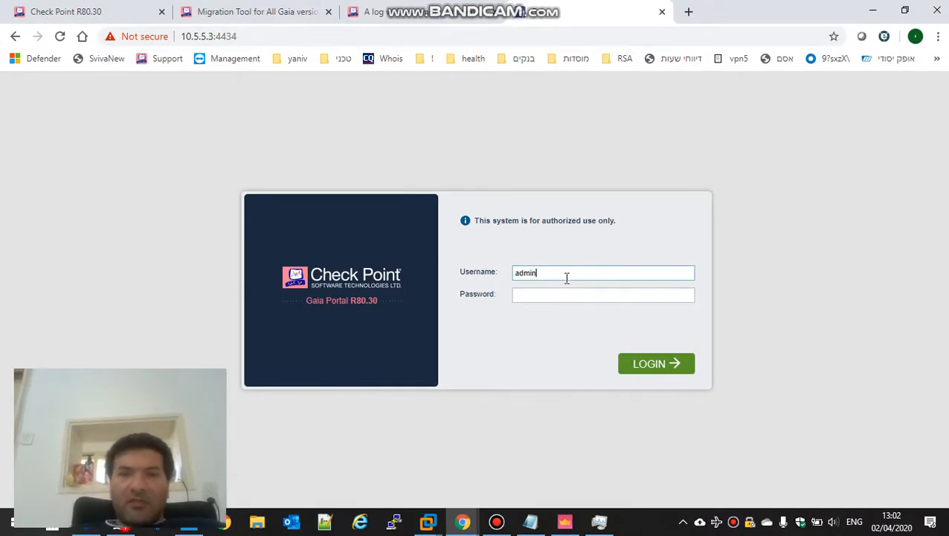
key(Tab)
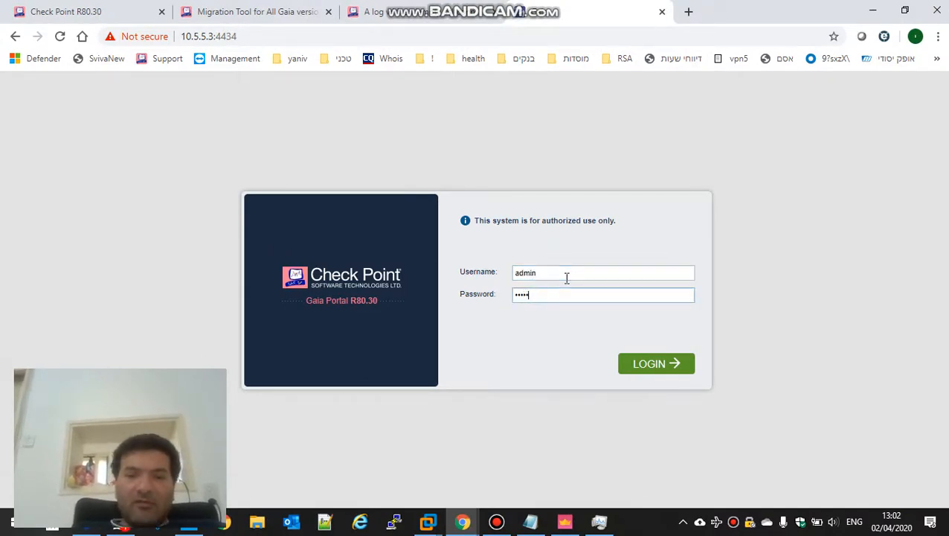
key(Return)
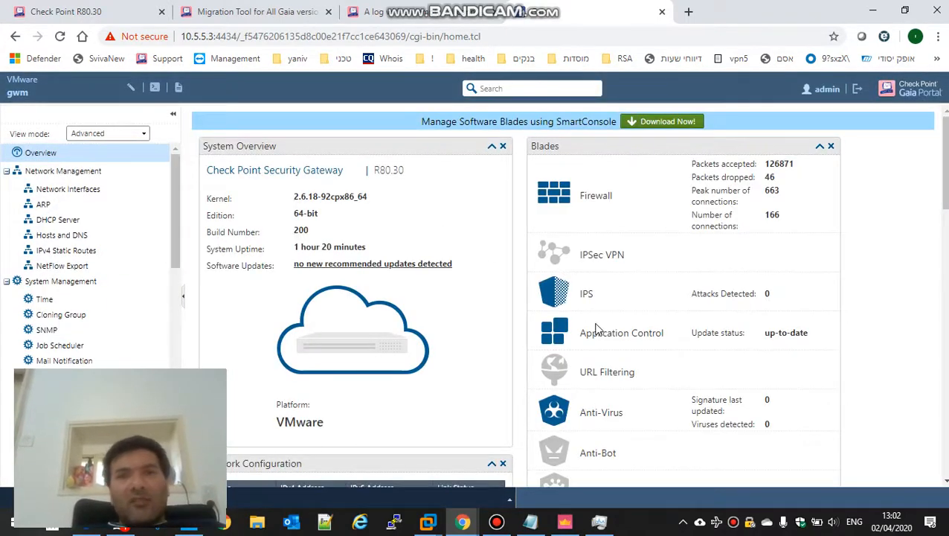
click(857, 89)
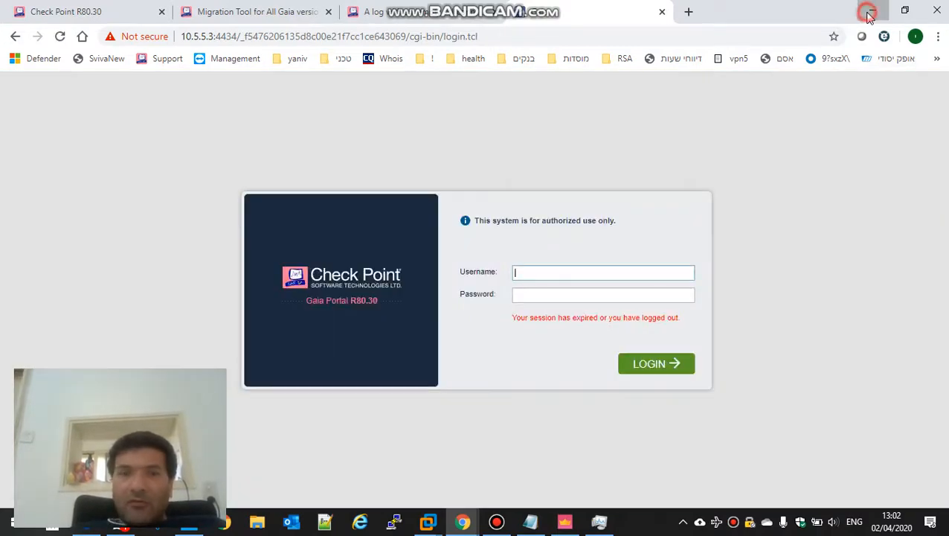
click(872, 12)
Close the install details and enable the Mobile Access blade on gateway gwm
click(786, 428)
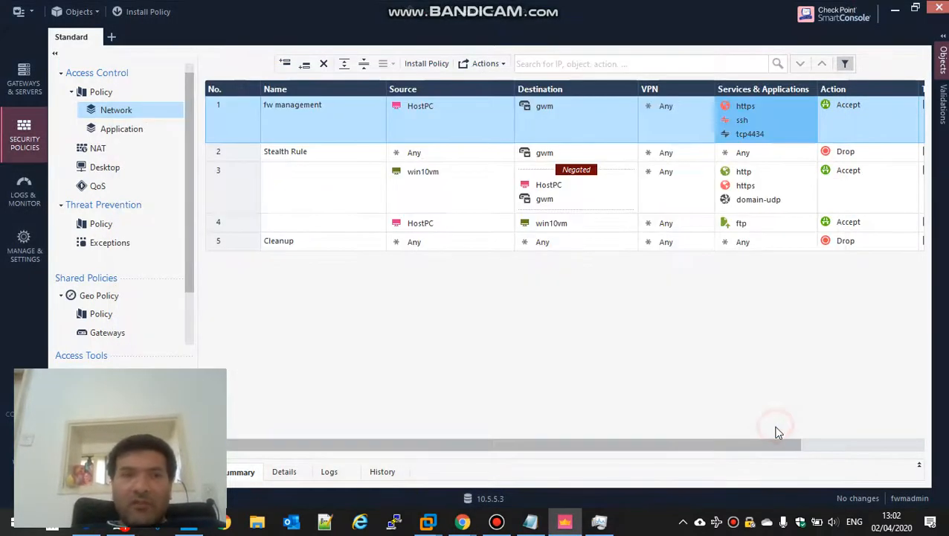
click(548, 106)
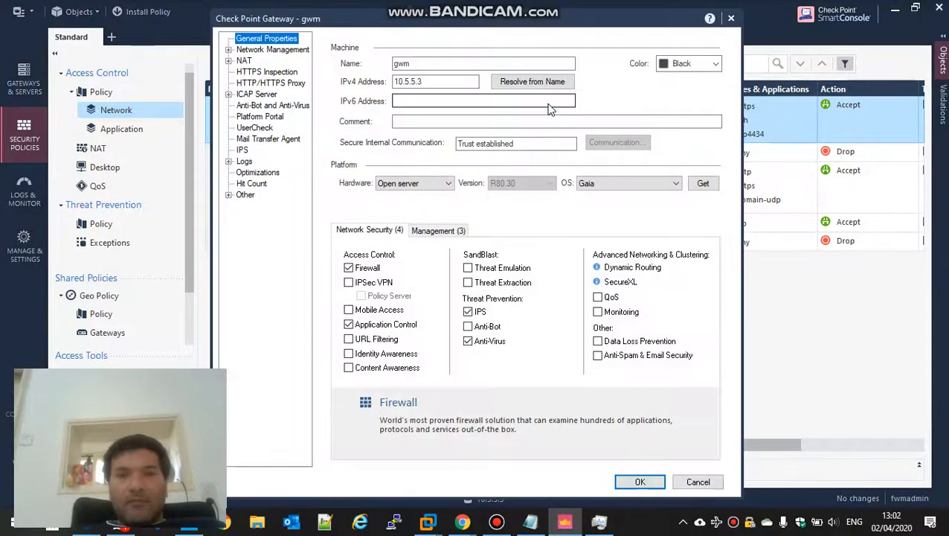
click(349, 311)
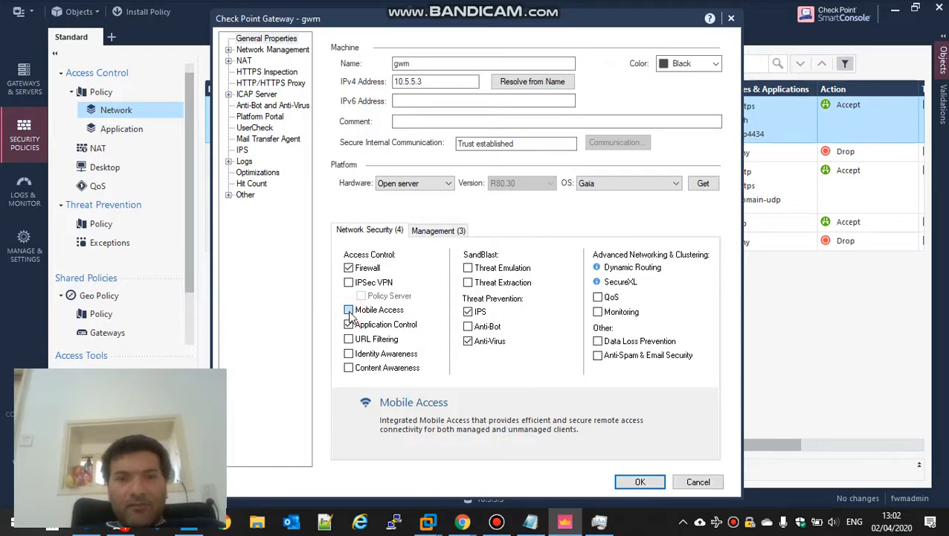
click(350, 311)
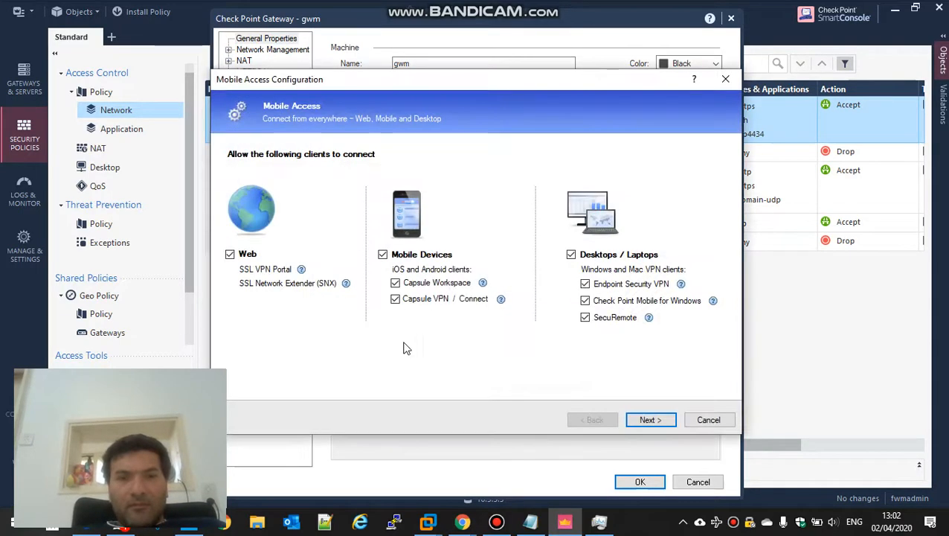
Allow only Web clients by unticking Mobile Devices and Desktops/Laptops, and continue
click(383, 255)
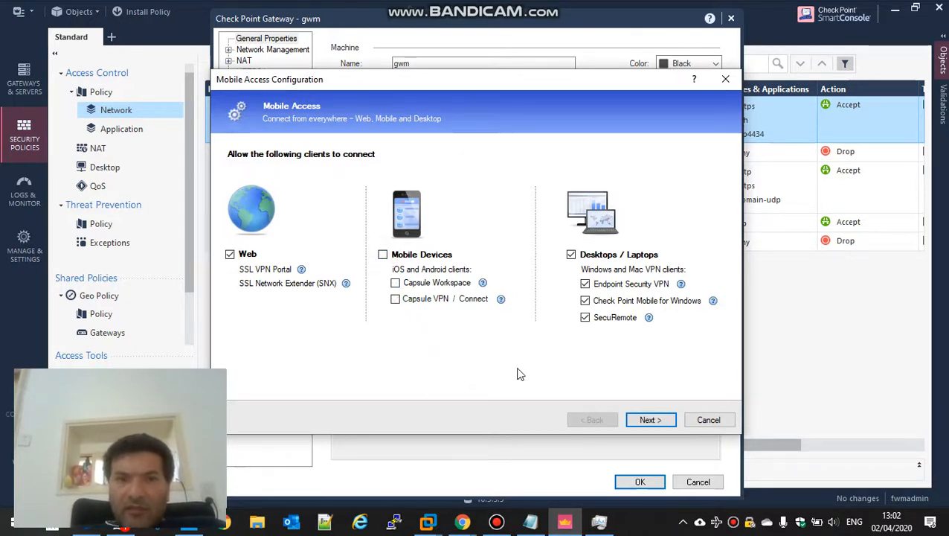
click(571, 255)
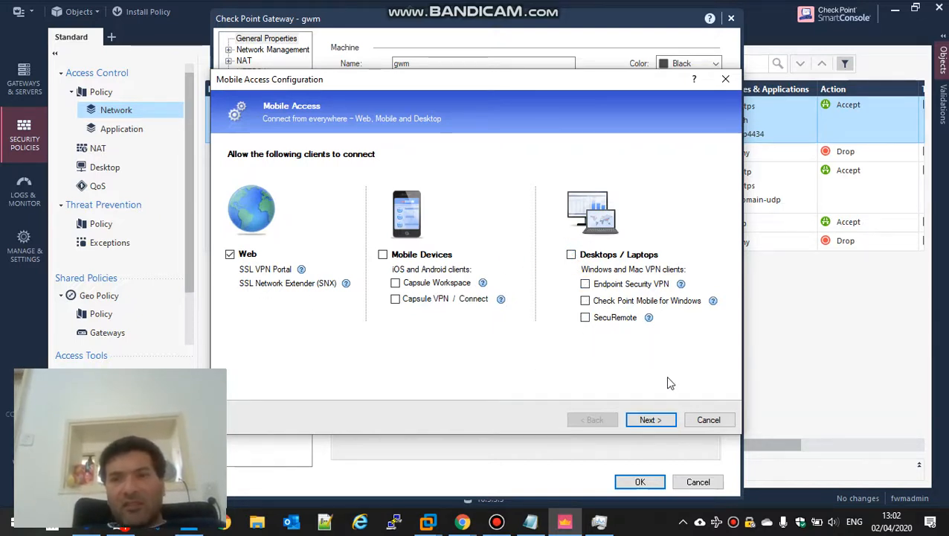
click(648, 419)
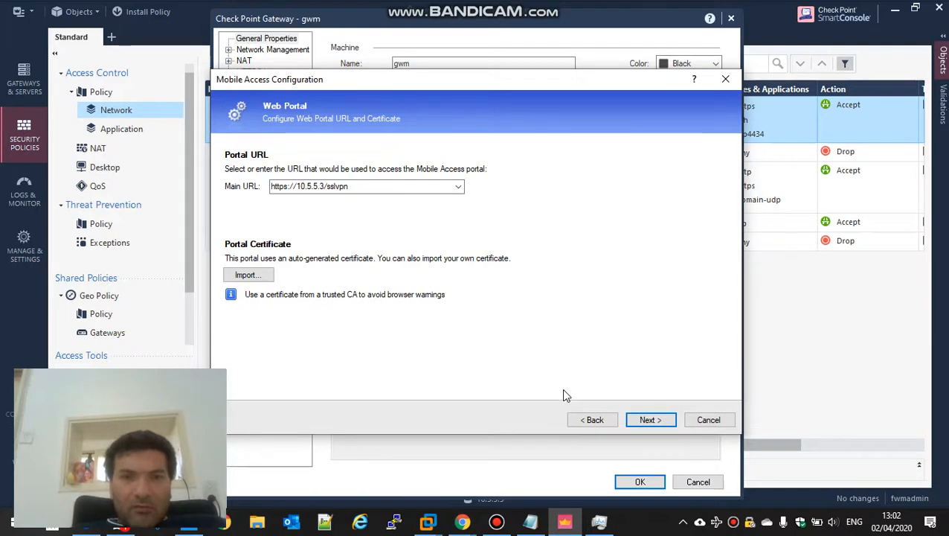
Accept the portal URL and application defaults, and skip Active Directory integration
click(663, 420)
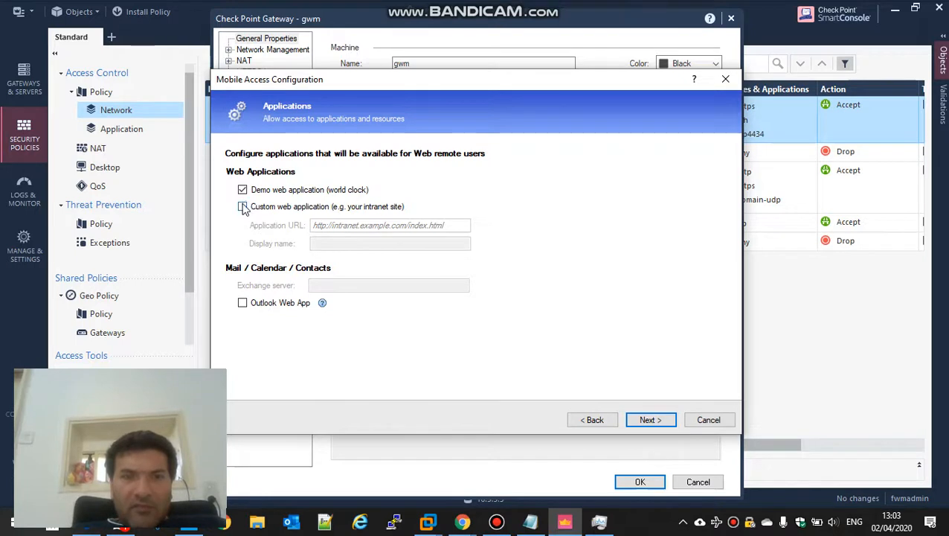
click(639, 422)
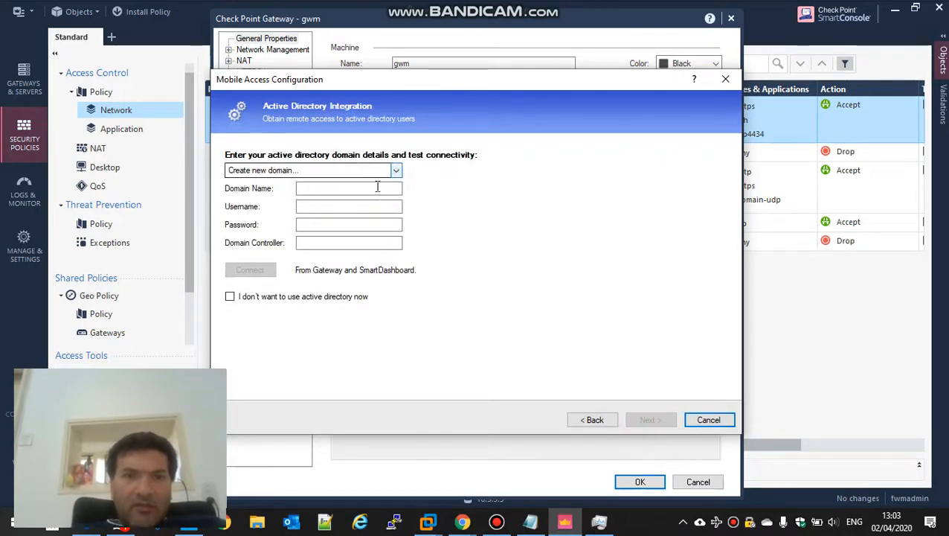
click(231, 296)
click(648, 421)
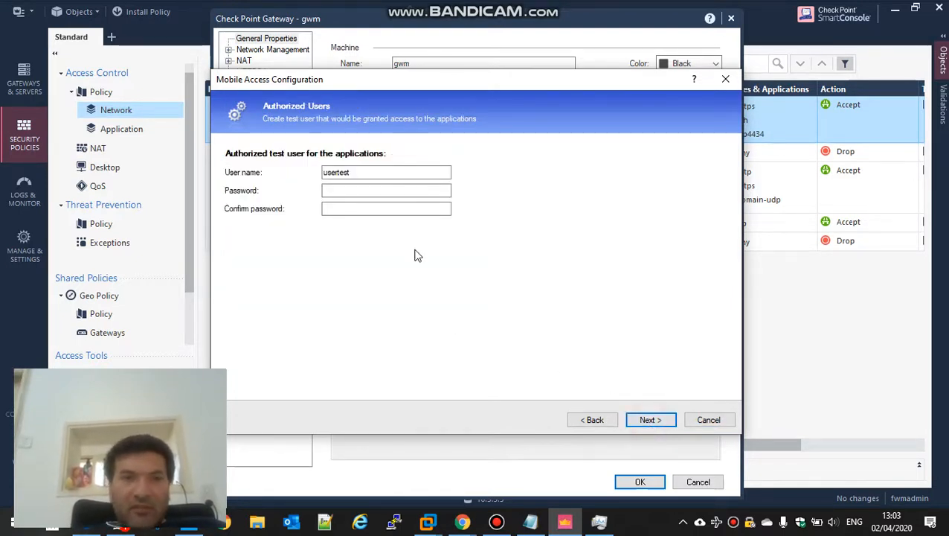
Give the test user an eight-character password, confirmed twice, after the length warning
click(375, 171)
click(375, 188)
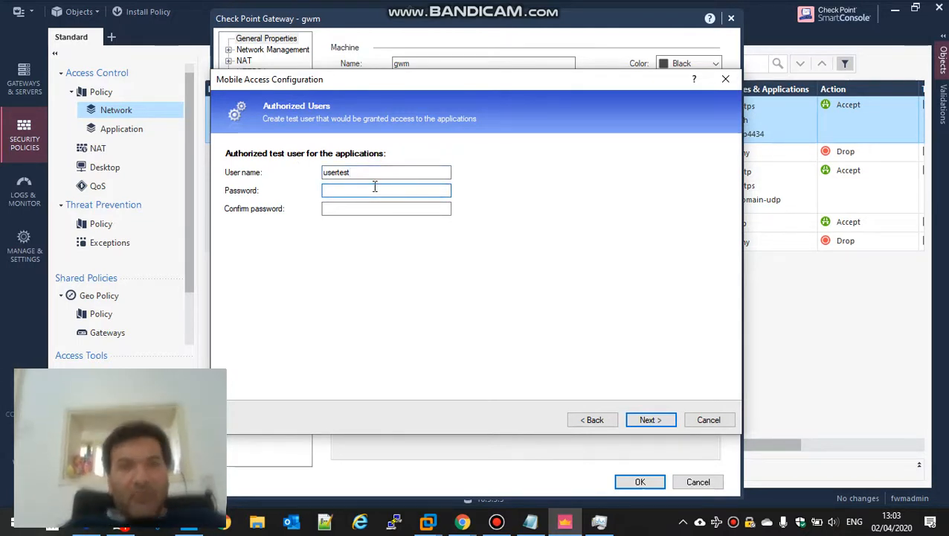
text(123456789)
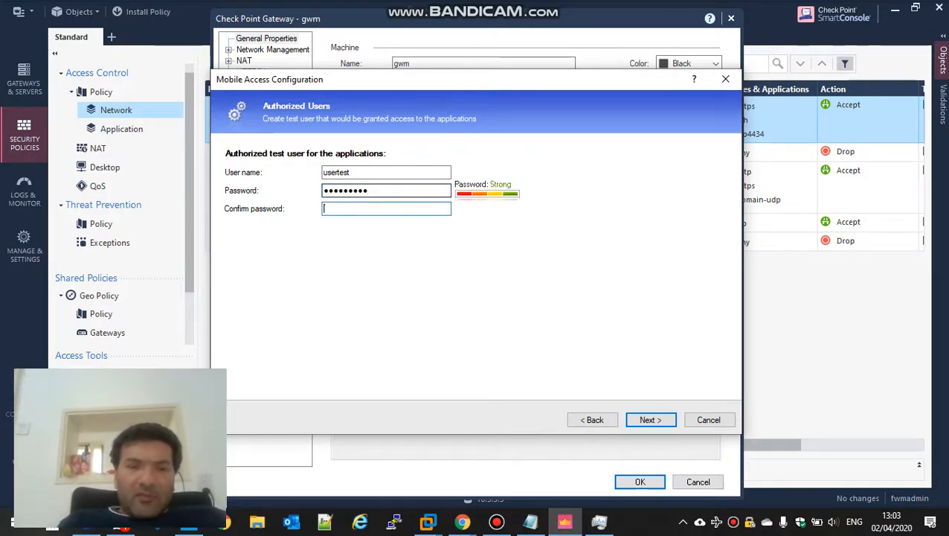
text(123456789)
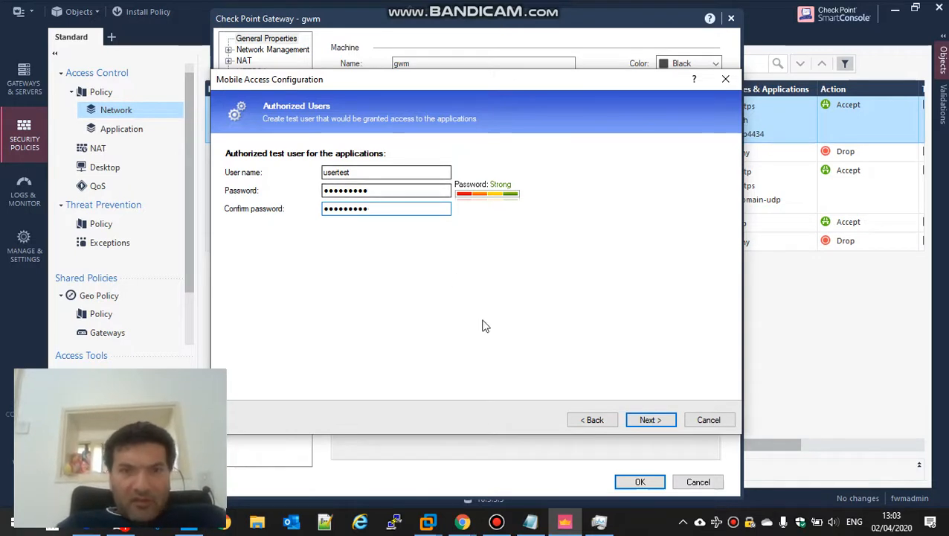
click(645, 430)
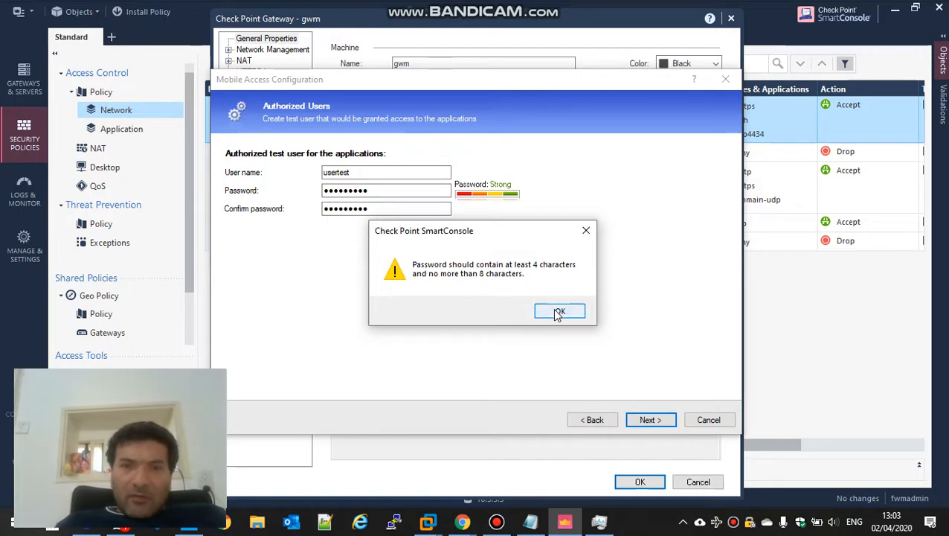
click(558, 311)
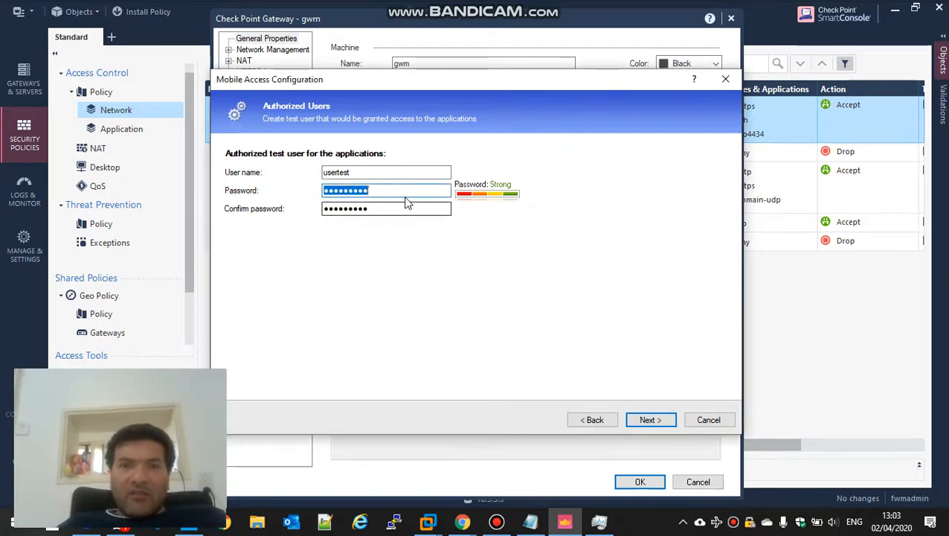
text(v•••••••)
key(Tab)
key(BackSpace)
key(BackSpace)
key(BackSpace)
key(BackSpace)
key(BackSpace)
key(BackSpace)
key(BackSpace)
key(BackSpace)
text(•••••)
key(Return)
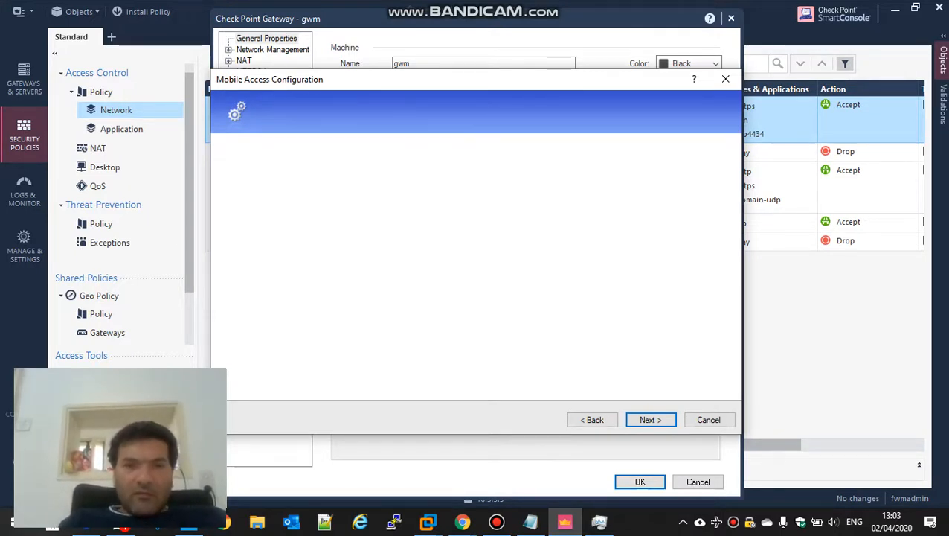
Rename the test user to vpn1, reach the summary, then return to the Active Directory step
click(584, 418)
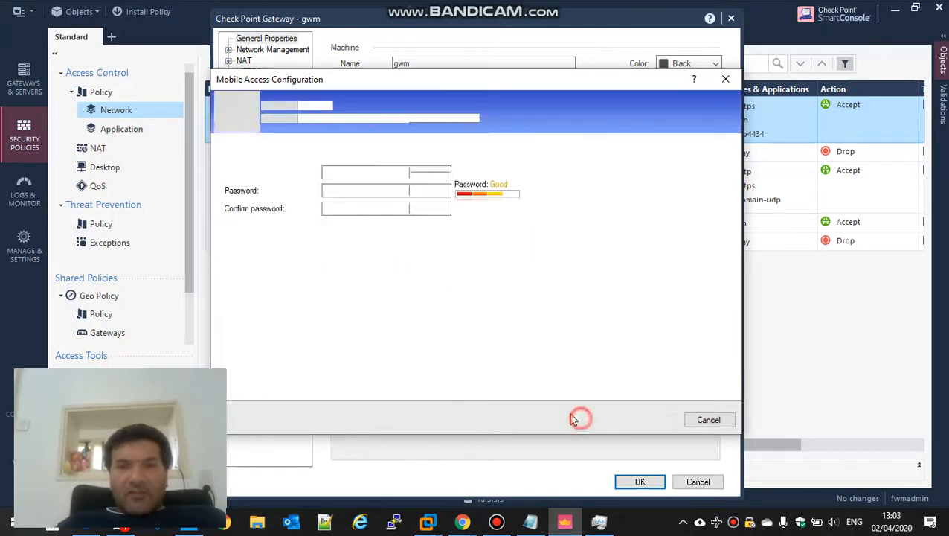
click(362, 173)
double_click(363, 173)
text(vpn1)
click(645, 418)
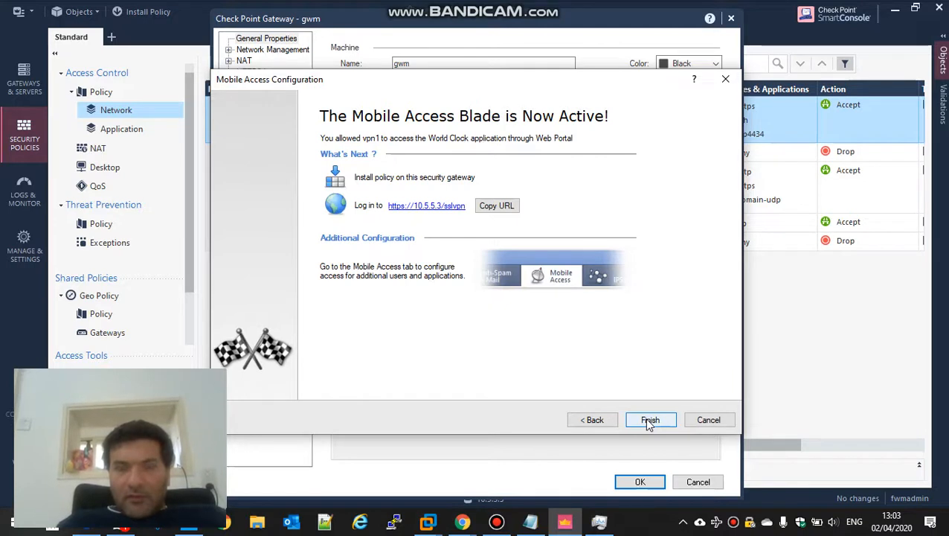
click(598, 420)
click(599, 419)
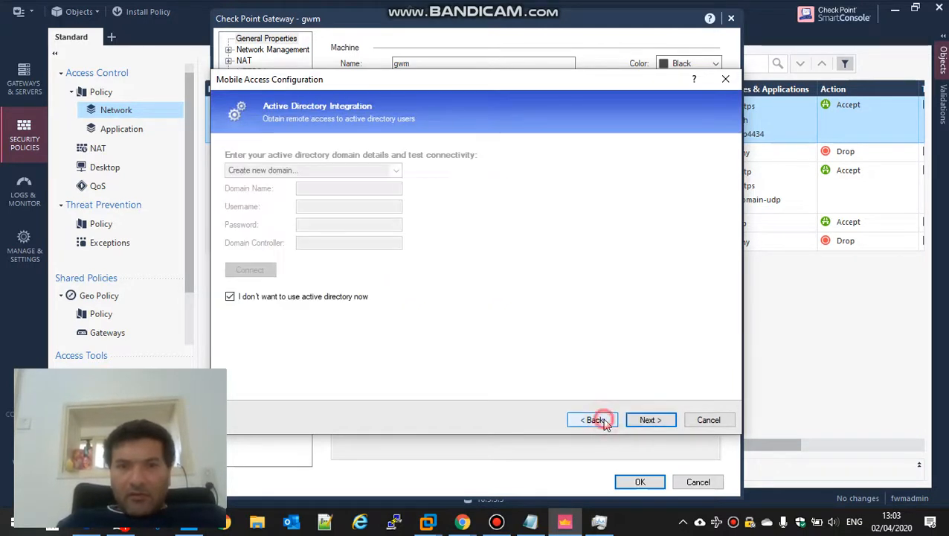
click(604, 421)
click(600, 420)
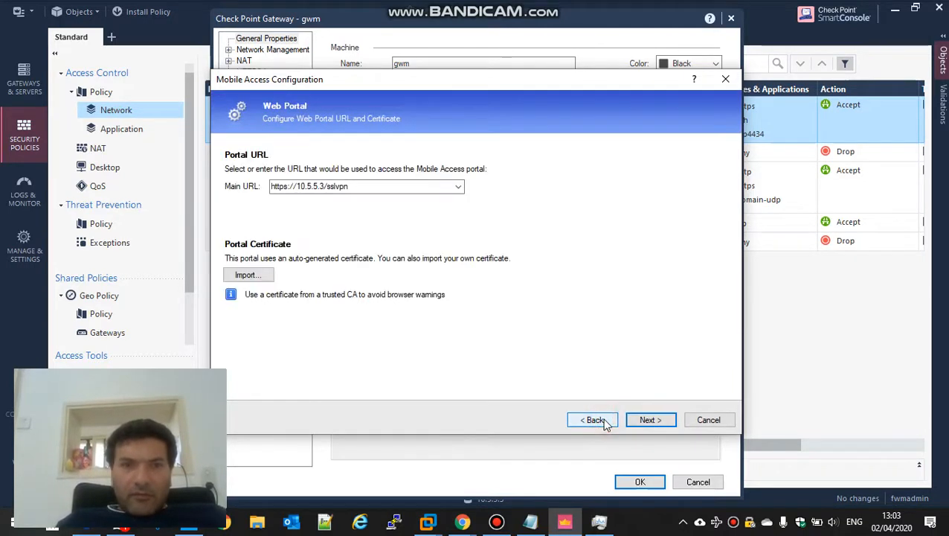
triple_click(318, 187)
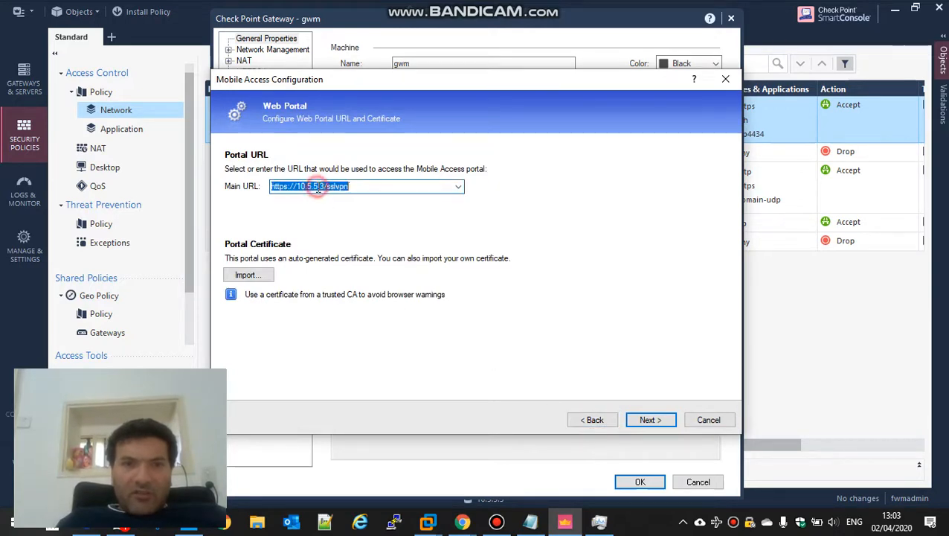
click(318, 189)
key(BackSpace)
text(1)
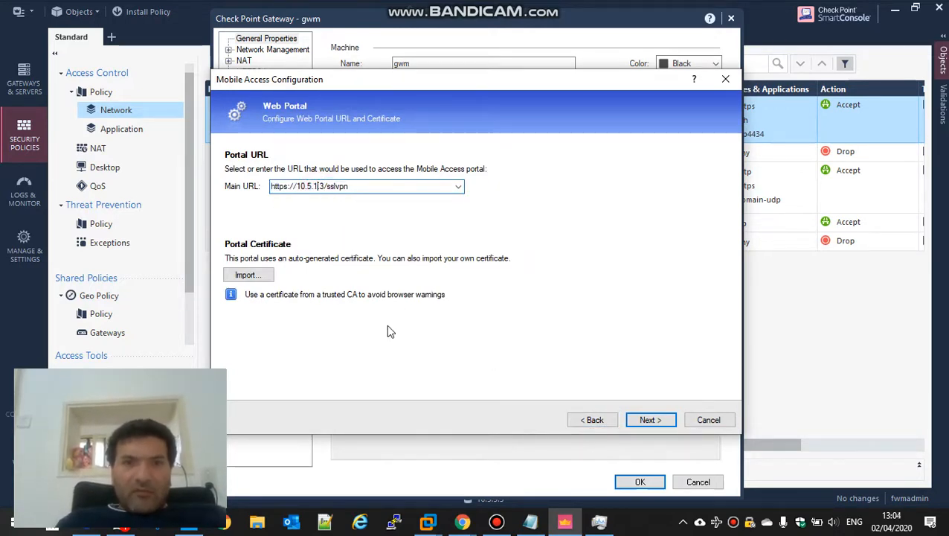
key(super+d)
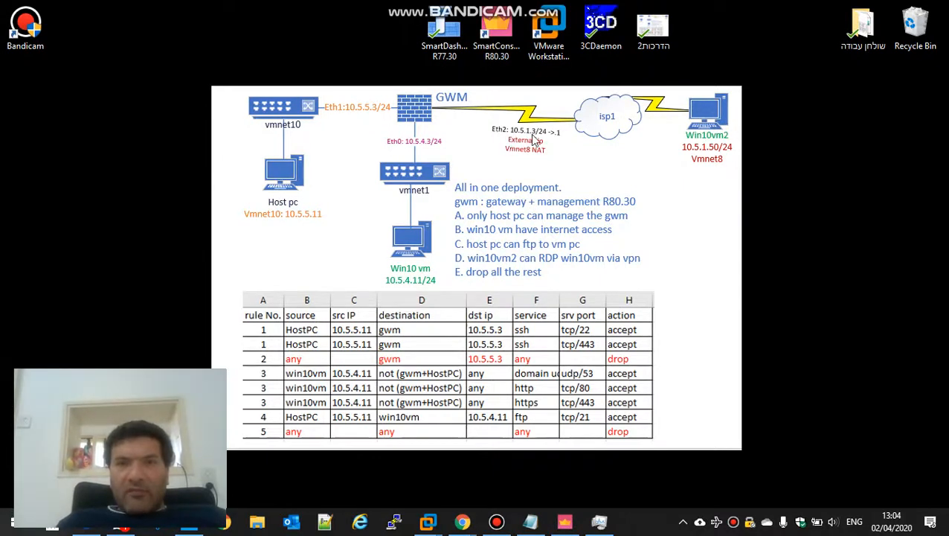
key(super+d)
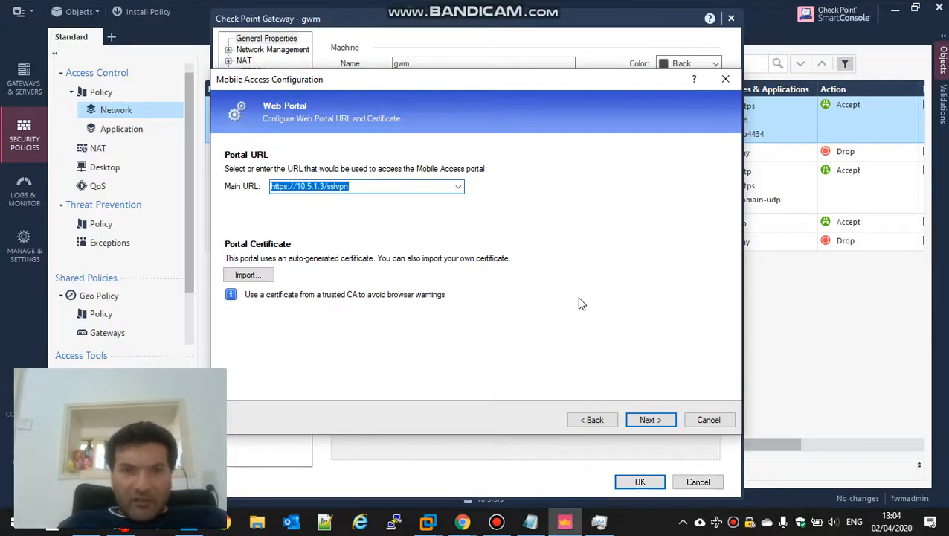
Advance the wizard through Applications and Active Directory to the Authorized Users page
click(645, 424)
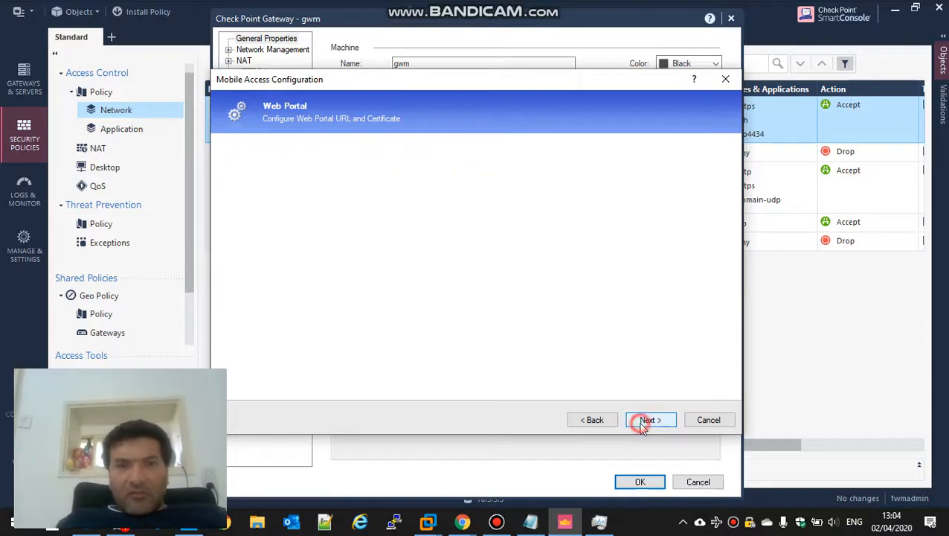
click(644, 424)
click(644, 424)
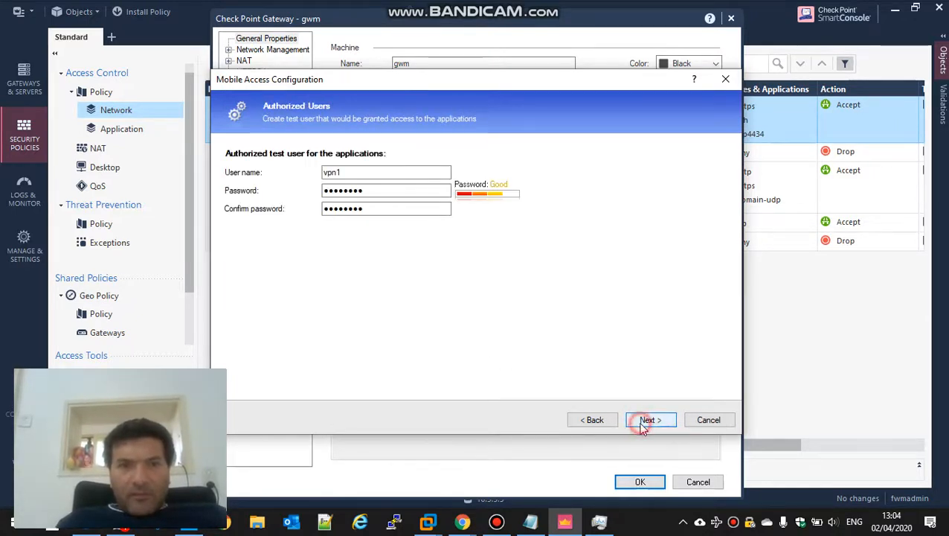
Copy the portal login URL, finish the Mobile Access wizard, and save gwm's properties
click(645, 424)
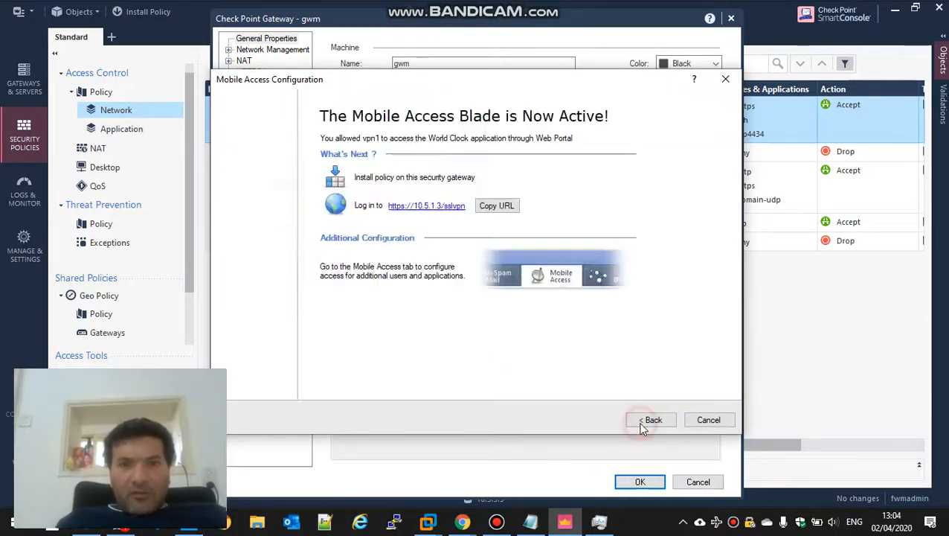
click(493, 207)
click(642, 421)
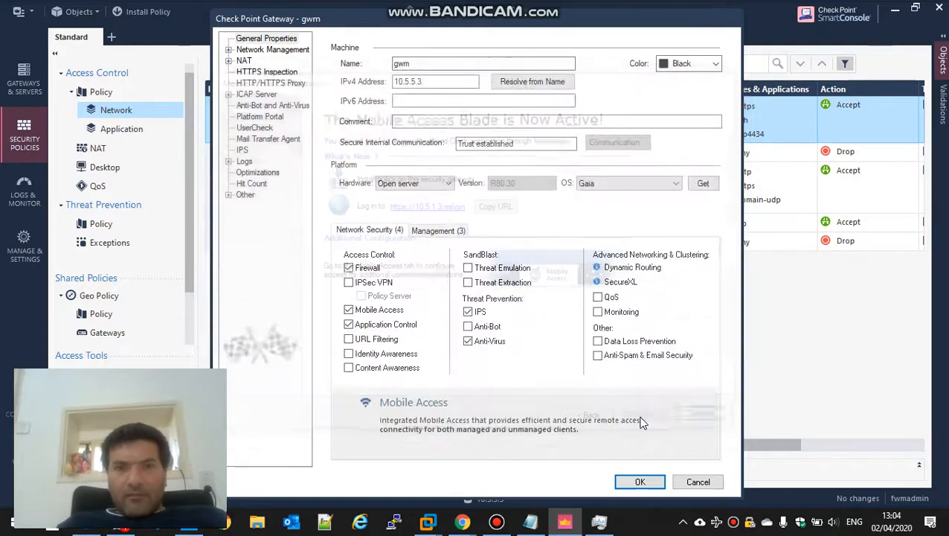
click(641, 483)
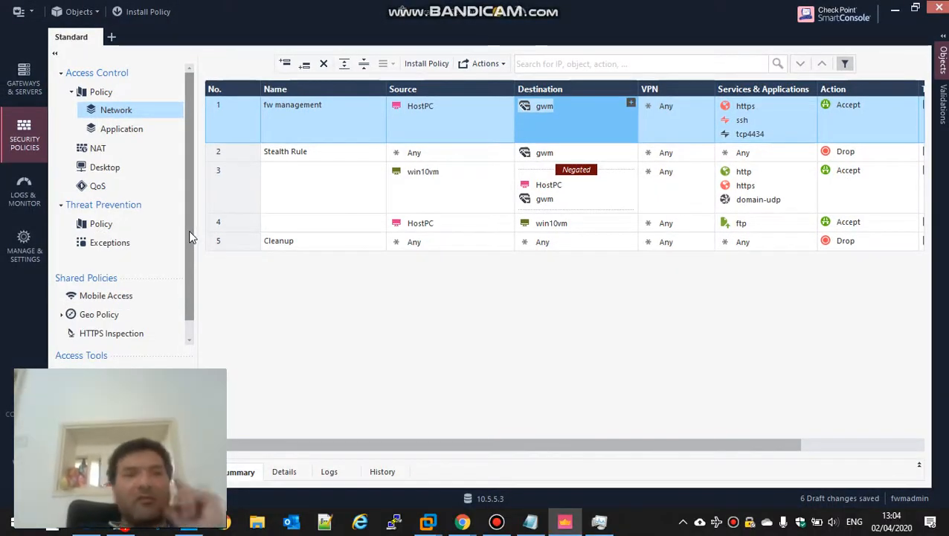
Open the Mobile Access shared policy in SmartDashboard and dismiss the trial-period notice
click(111, 298)
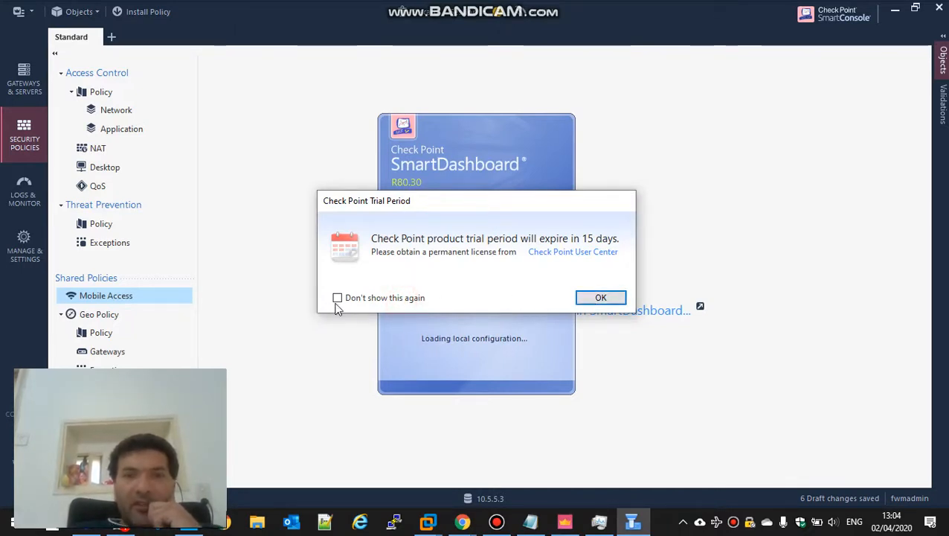
click(600, 298)
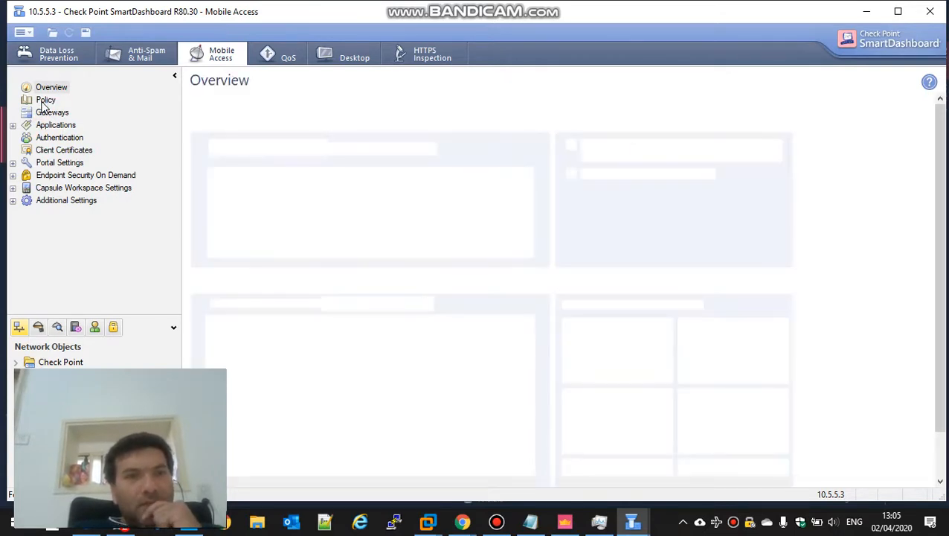
Show the Mobile Access policy rules and check that grp_vpn1 contains member vpn1
click(42, 104)
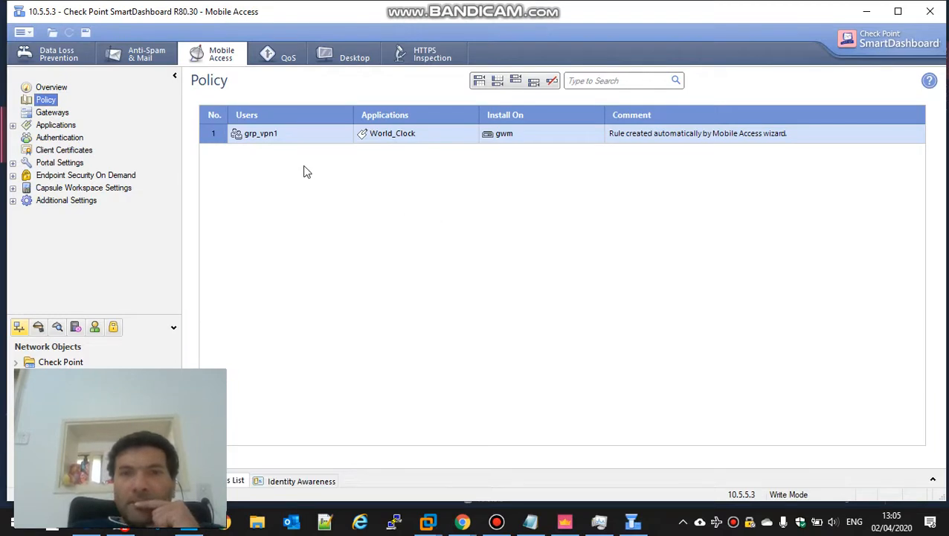
double_click(260, 137)
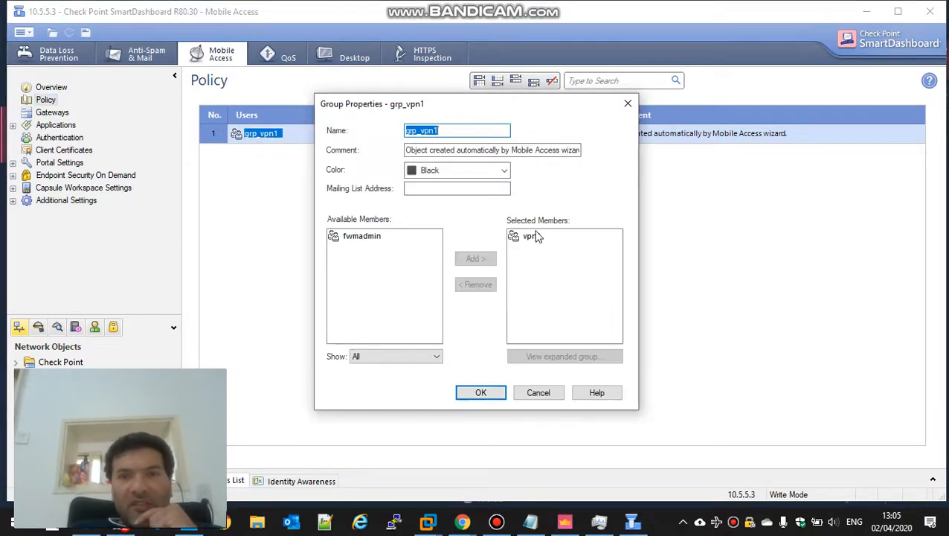
click(540, 393)
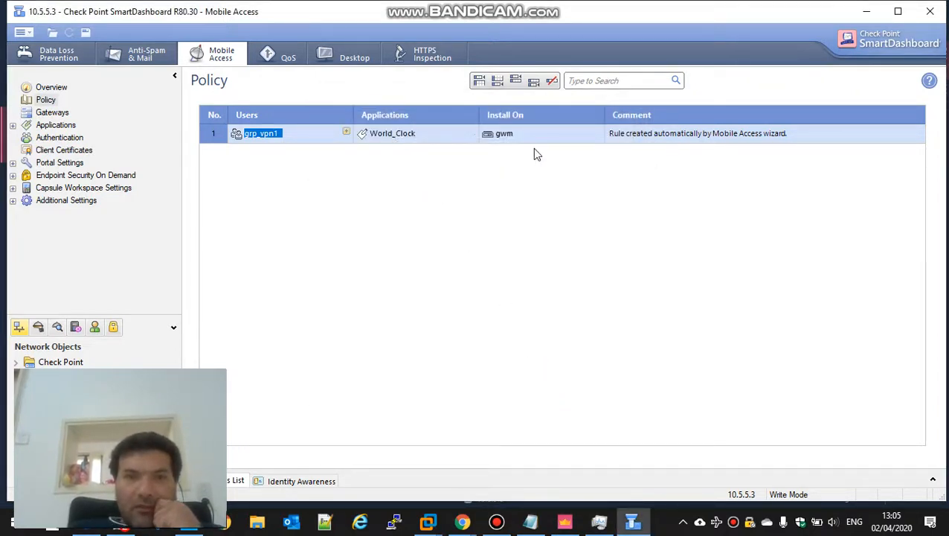
right_click(215, 135)
Add rule 2 below rule 1 and move grp_vpn1 into it
mouse_move(262, 146)
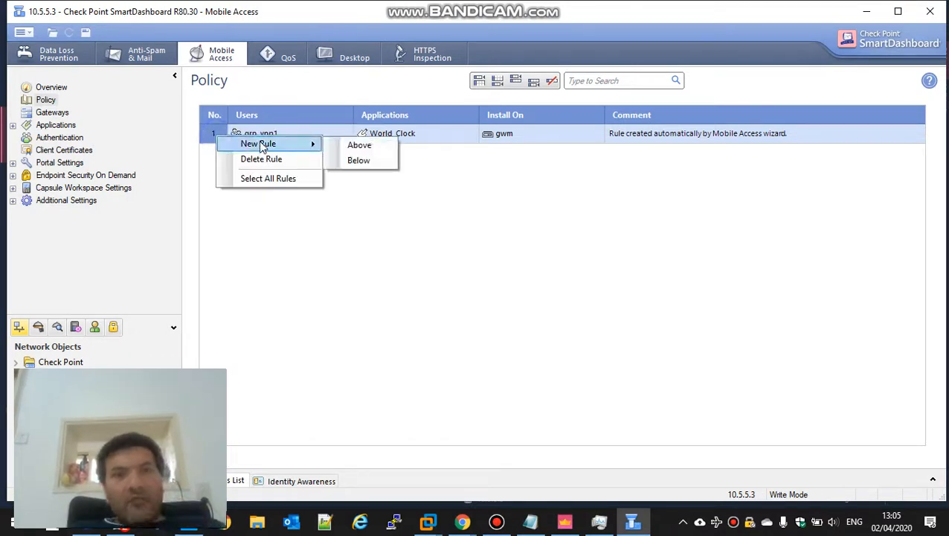
click(347, 162)
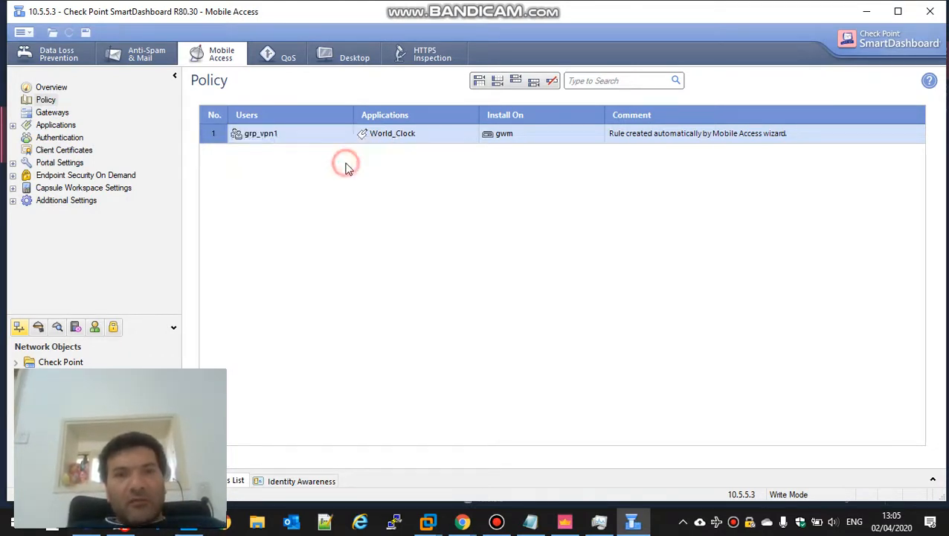
drag(264, 134, 269, 153)
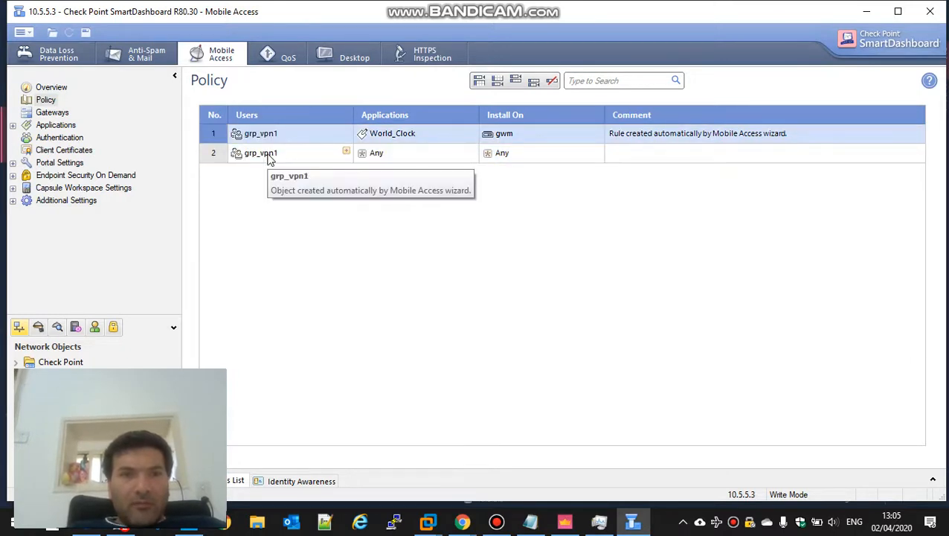
Create a new native application rdp2vm1 for rule 2 with host win10vm
click(471, 153)
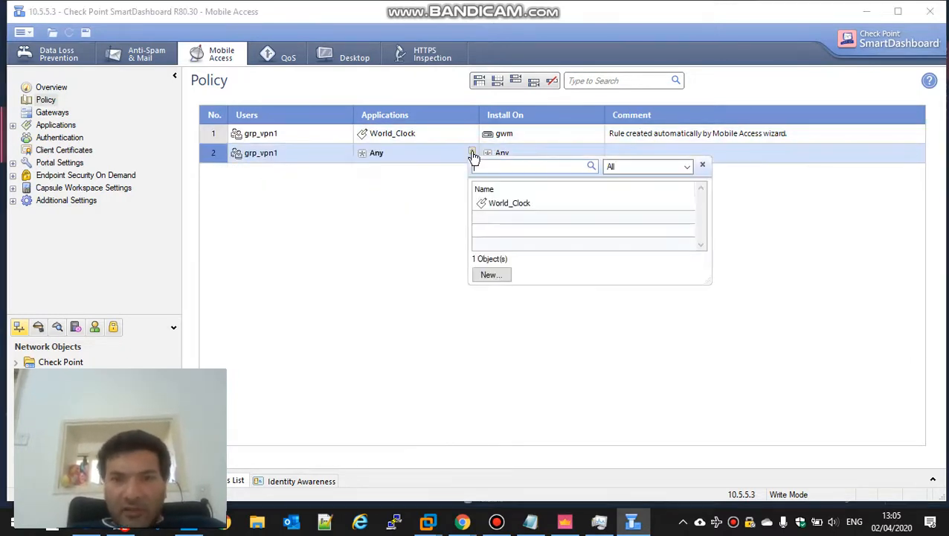
click(490, 277)
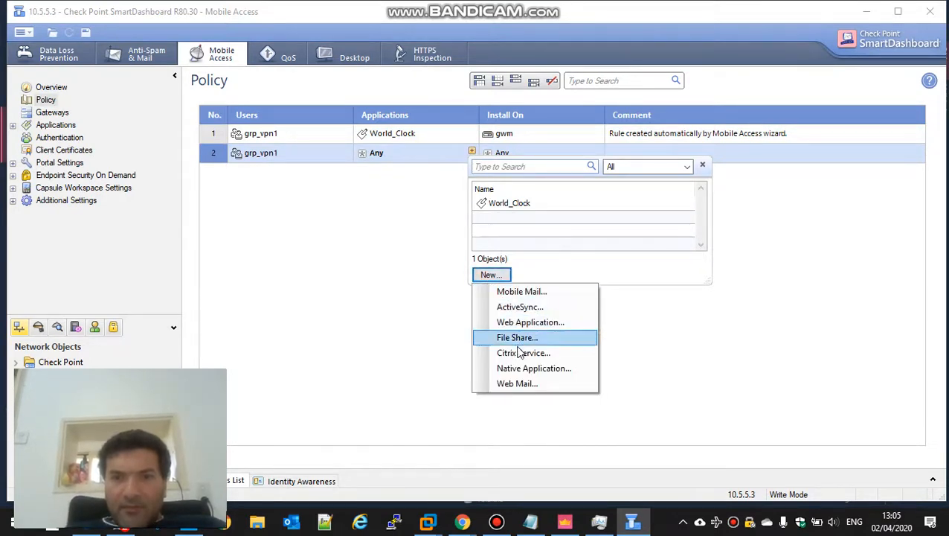
click(524, 370)
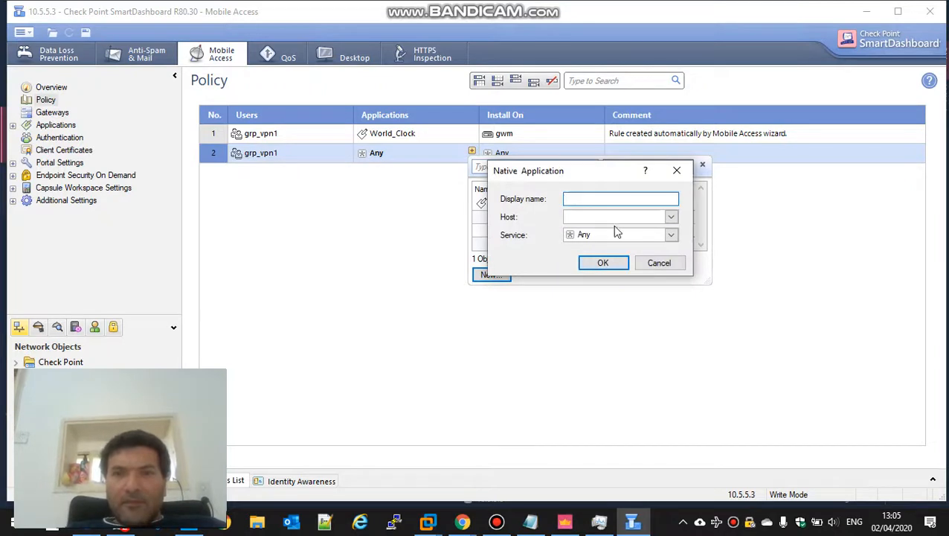
text(rdp2vm1)
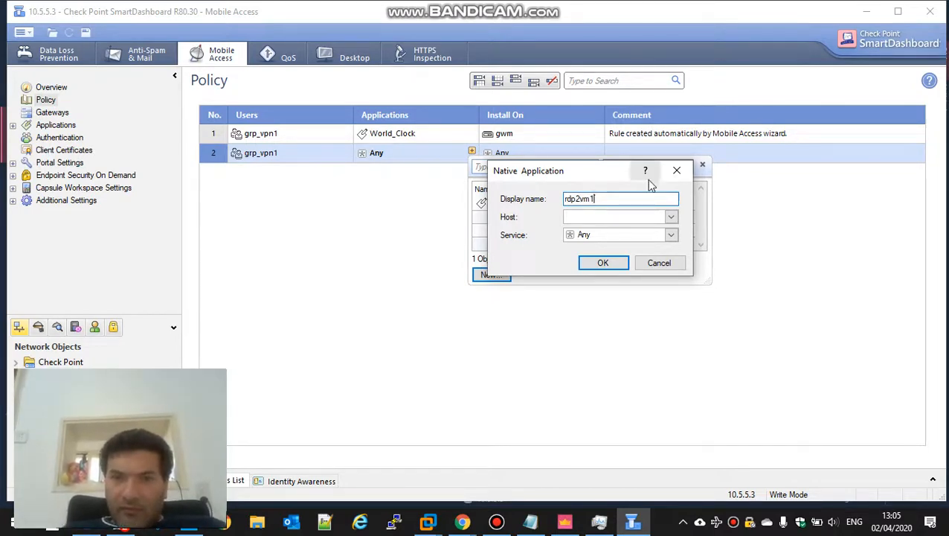
click(627, 217)
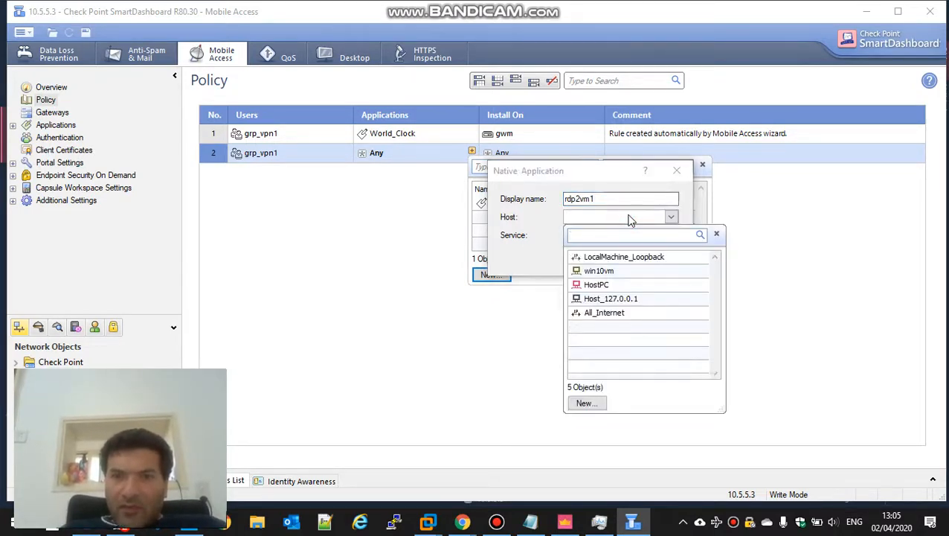
click(607, 272)
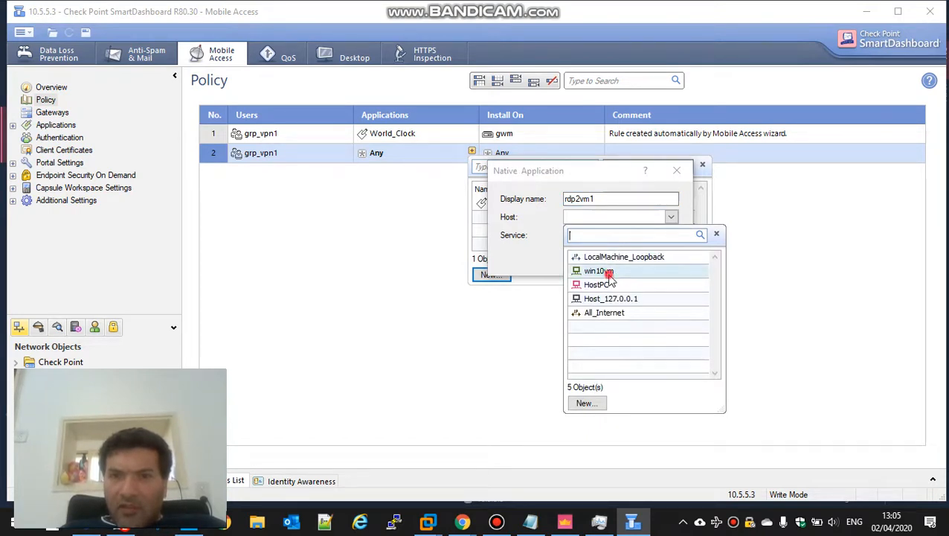
Set rdp2vm1's service to Remote_Desktop_Protocol and confirm the application
click(597, 238)
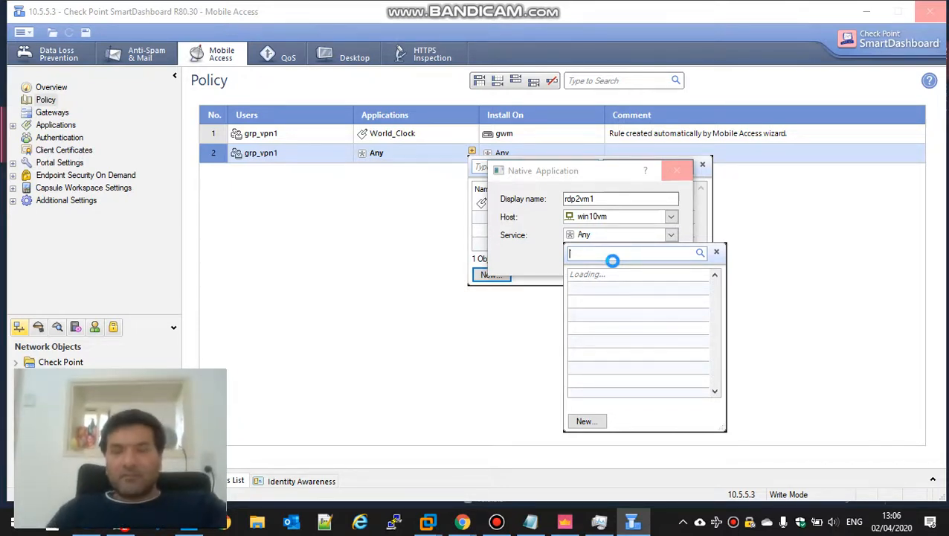
click(496, 523)
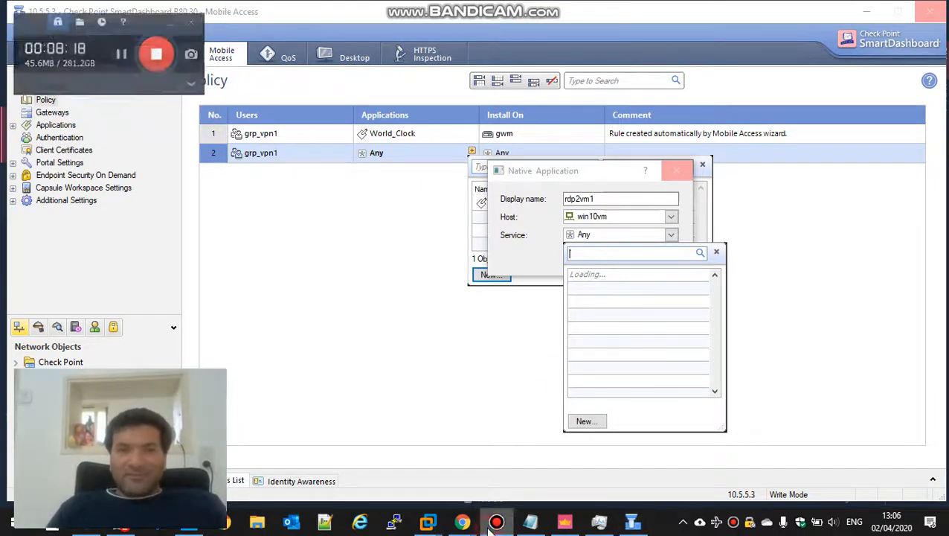
click(111, 47)
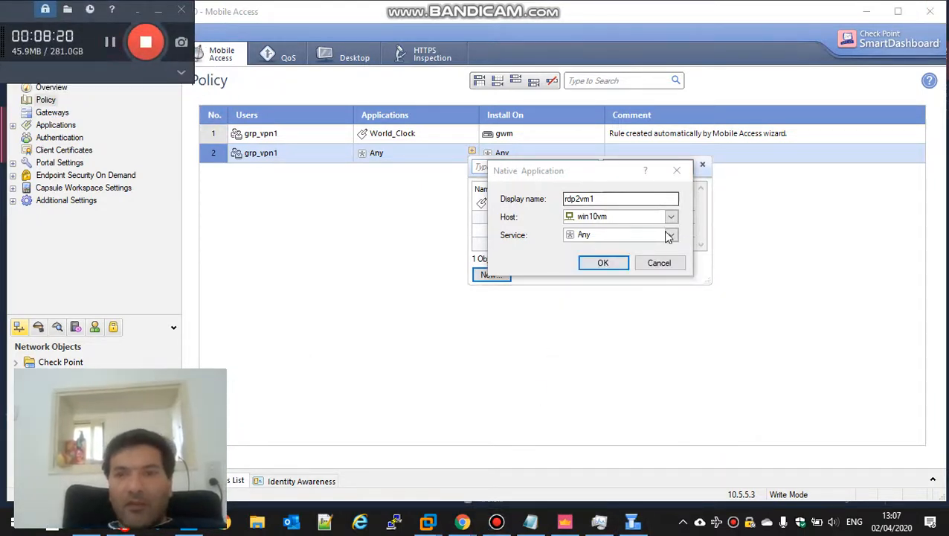
click(670, 235)
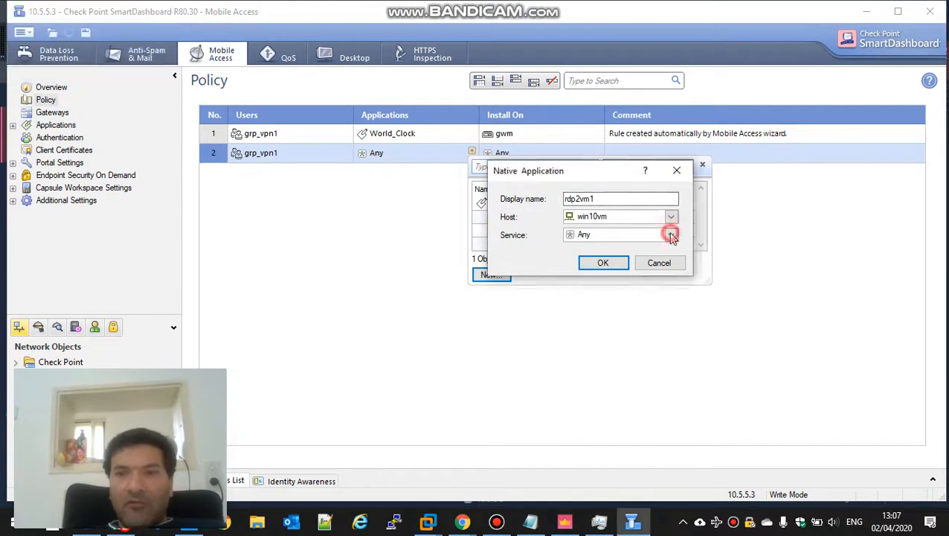
text(rem)
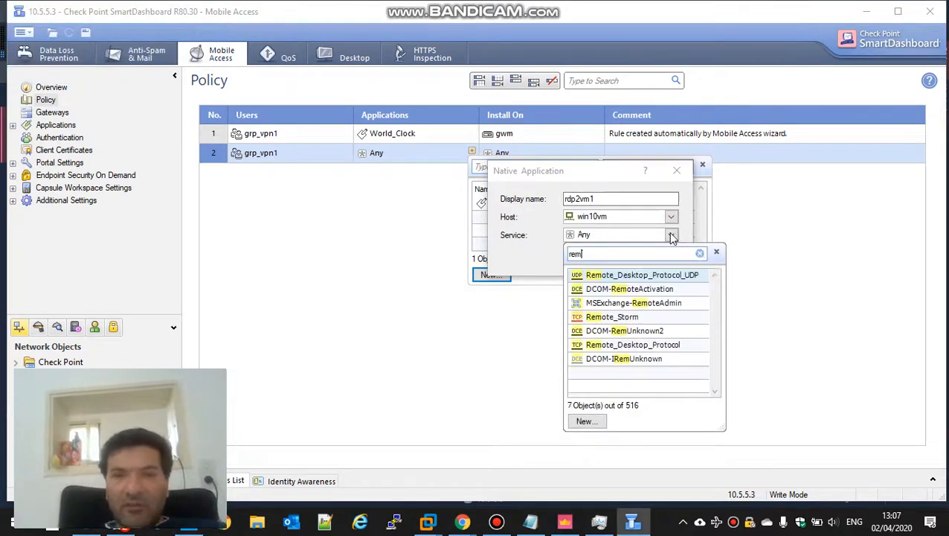
click(649, 345)
click(601, 262)
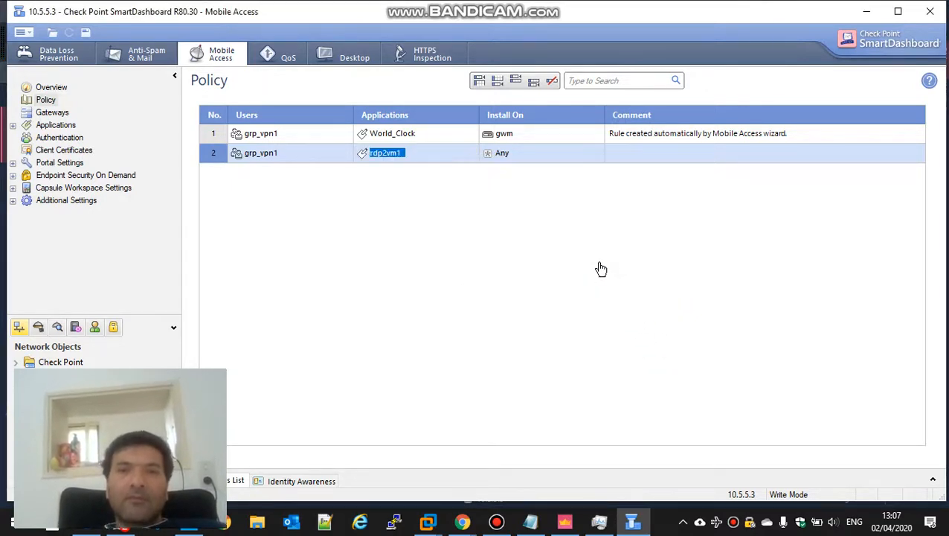
Install rule 2 on gwm, comment 'win10vm2 can rdp win10vm1 from home via vpn', save, and close SmartDashboard
drag(504, 135, 508, 160)
double_click(669, 159)
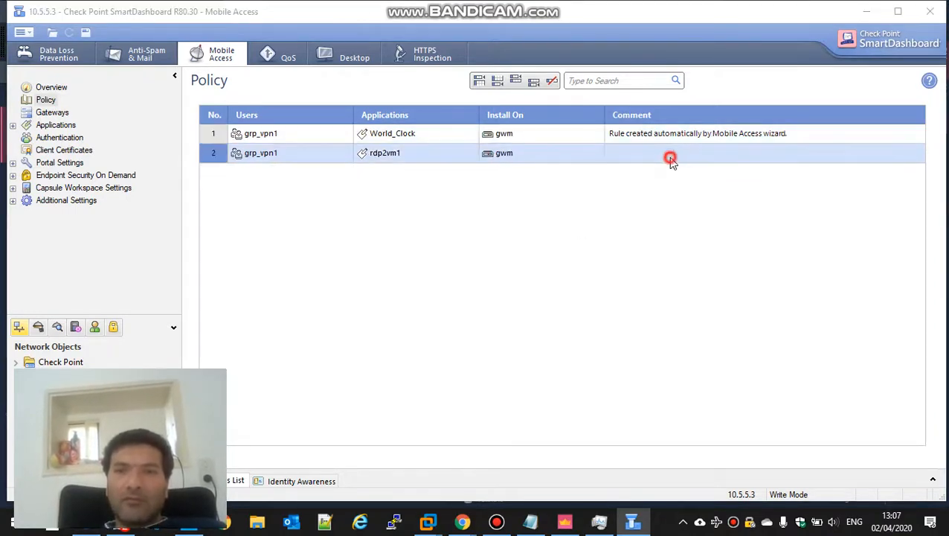
text(w)
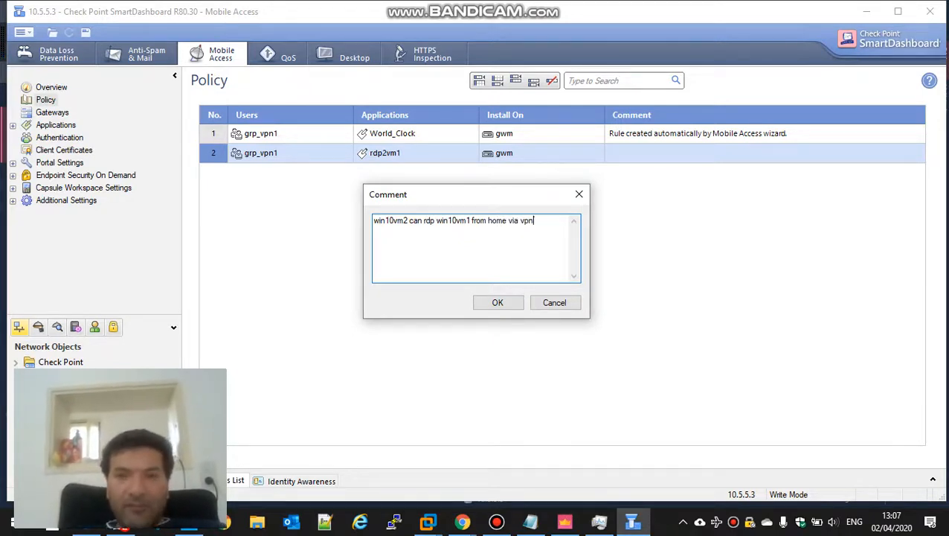
click(510, 307)
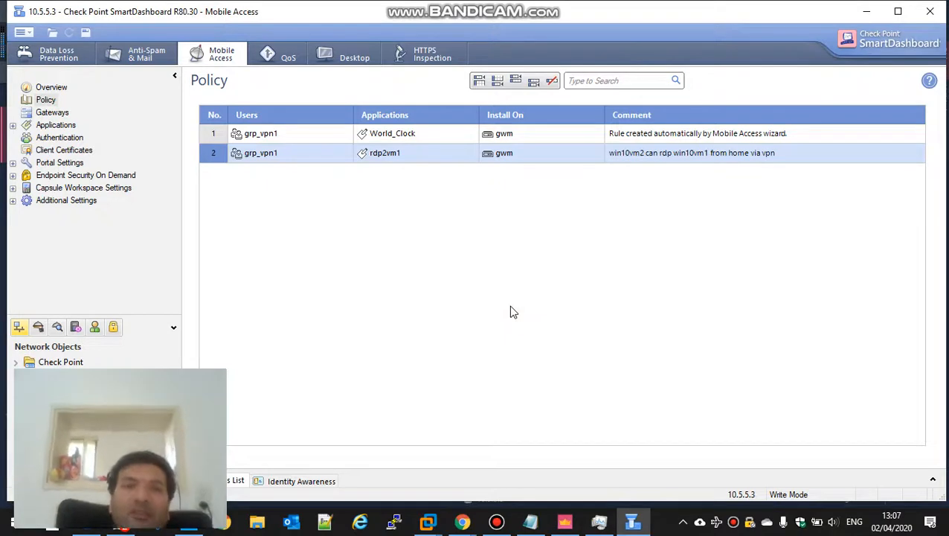
click(85, 32)
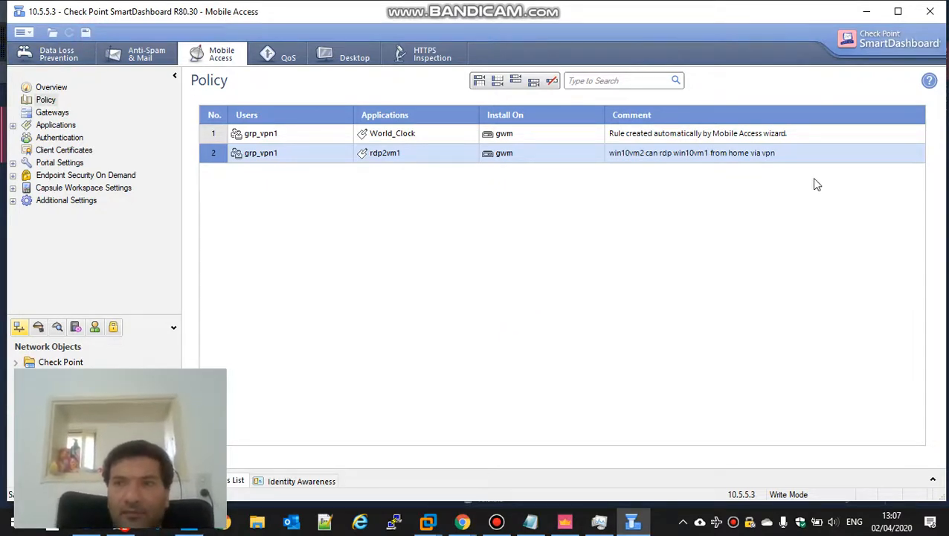
click(938, 13)
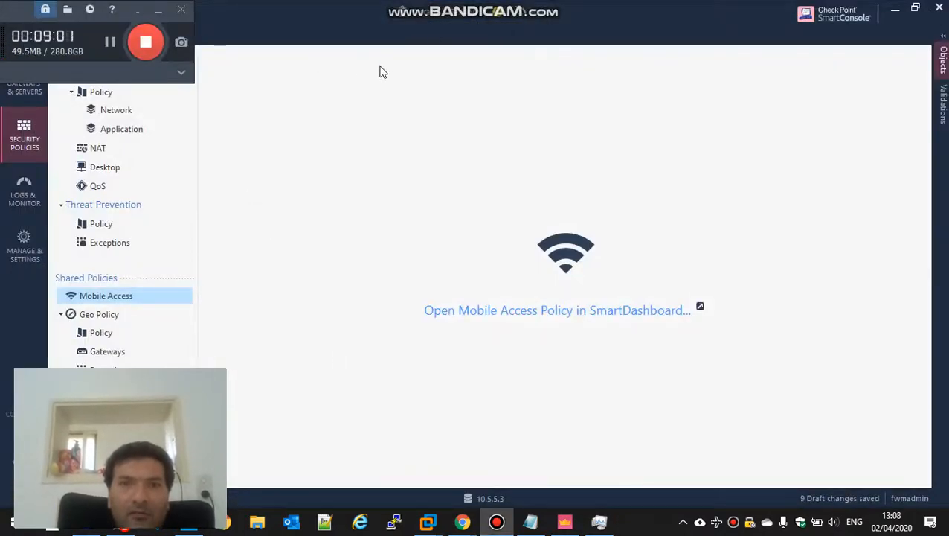
Publish the 9 draft changes, install the policy, and follow its progress in Recent Tasks
double_click(647, 23)
click(204, 62)
click(567, 346)
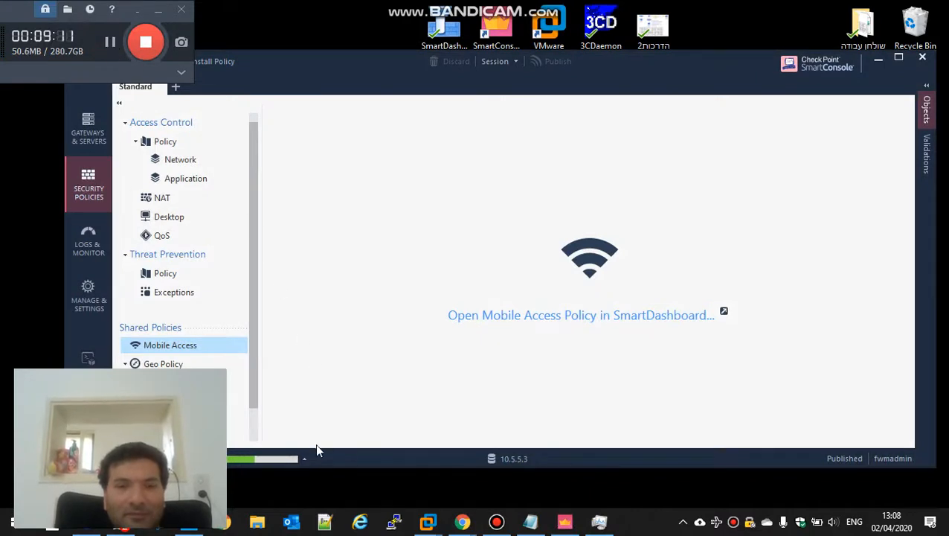
click(303, 460)
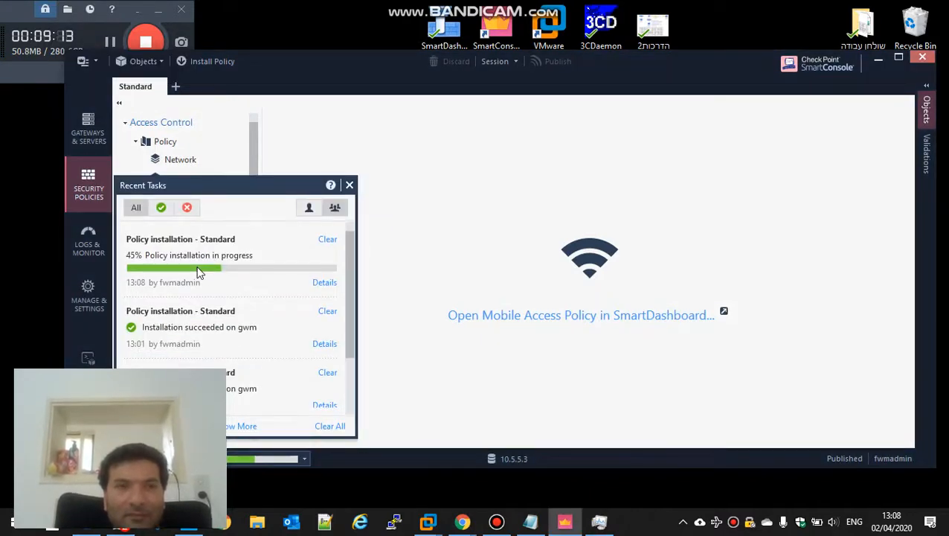
click(109, 42)
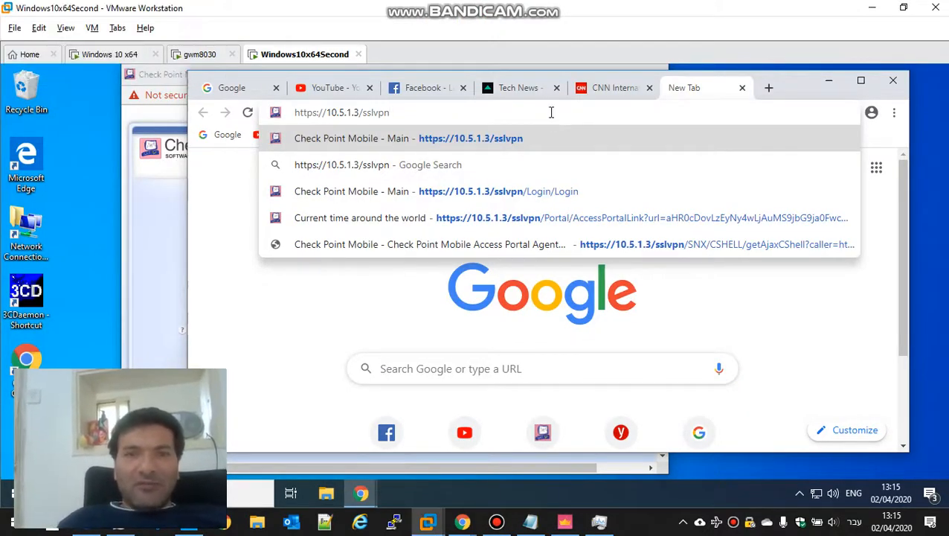
key(Return)
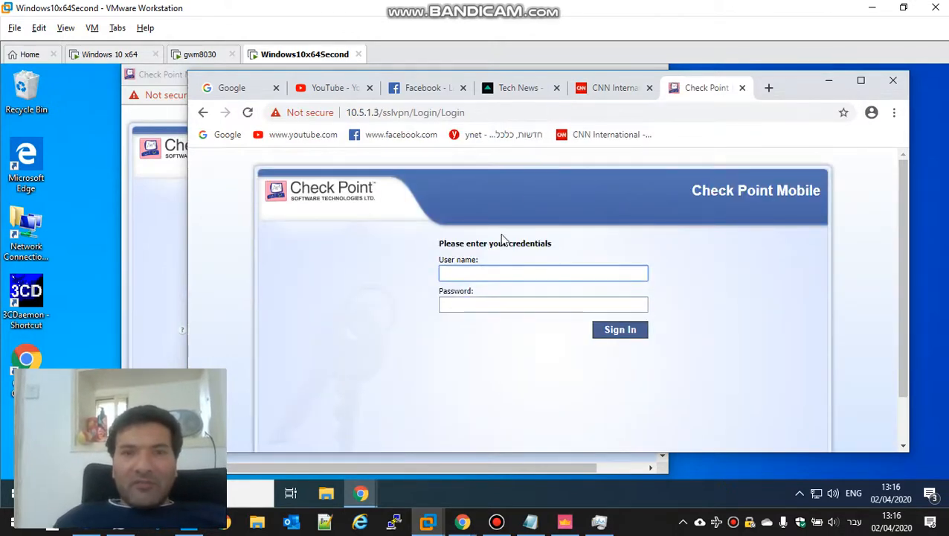
text(vpn1)
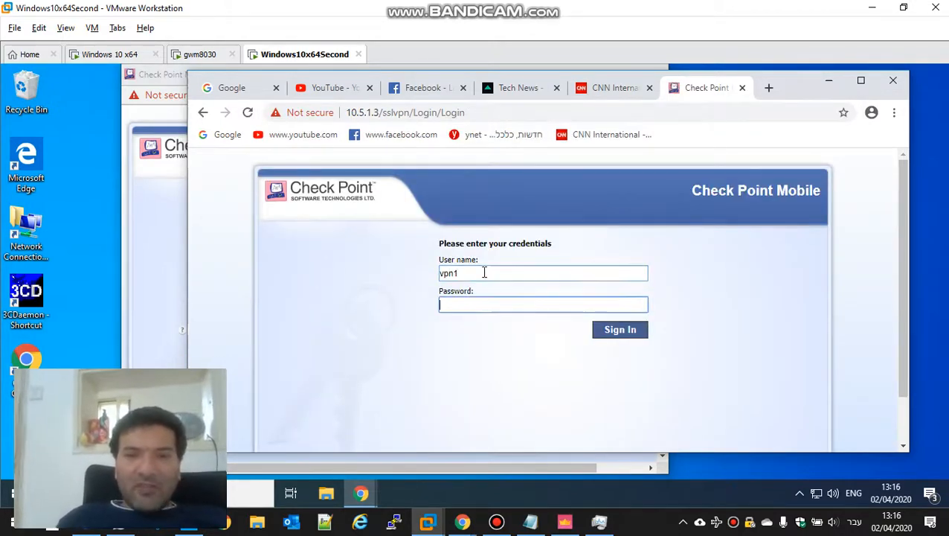
key(Tab)
text(vpn123)
key(Return)
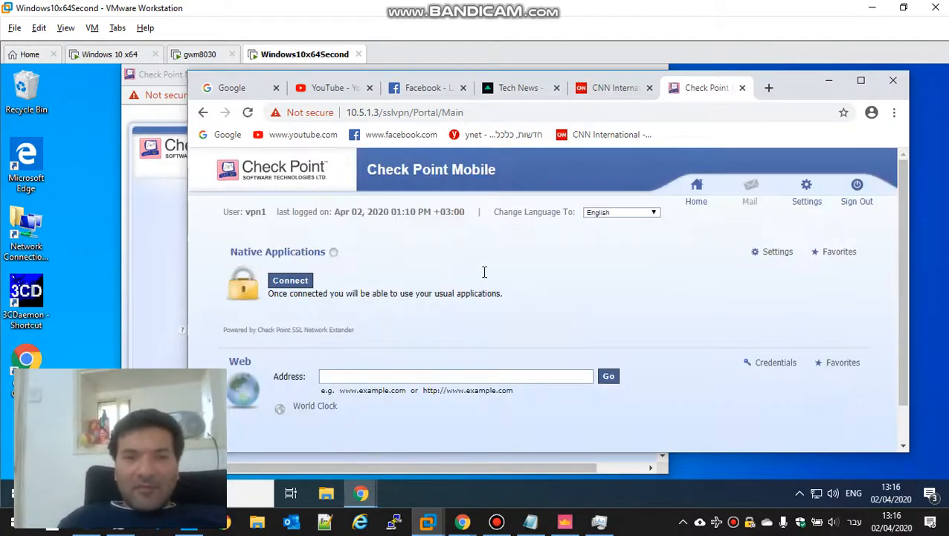
Open World Clock to confirm it loads, then return to the portal's main page
click(317, 409)
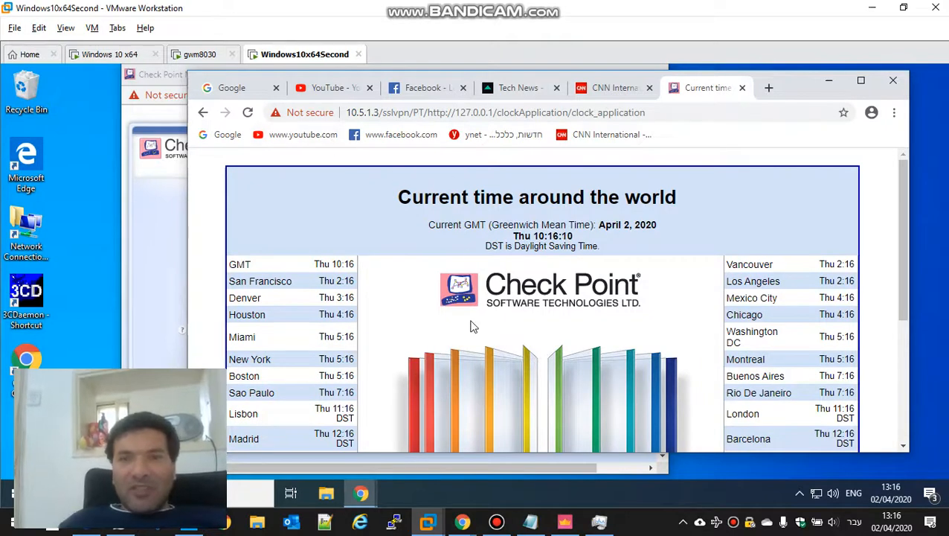
click(203, 112)
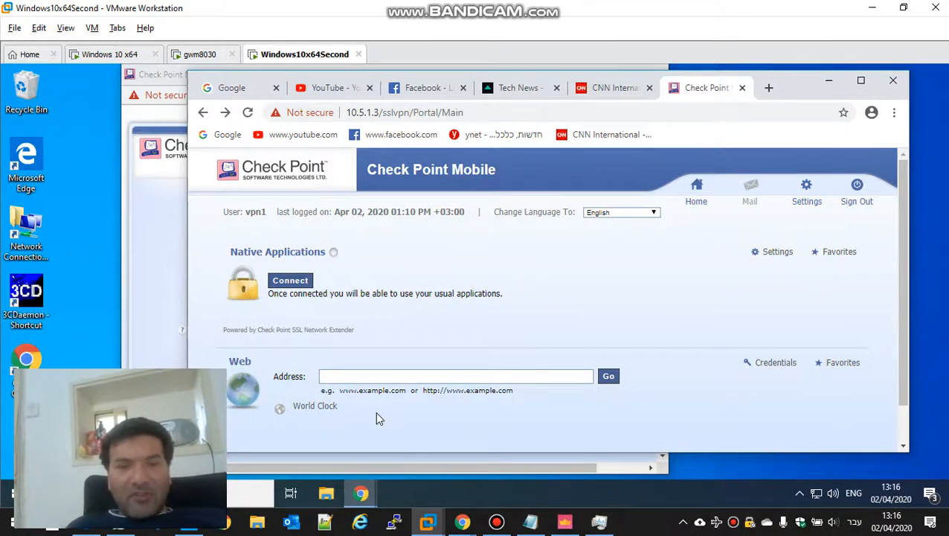
click(505, 526)
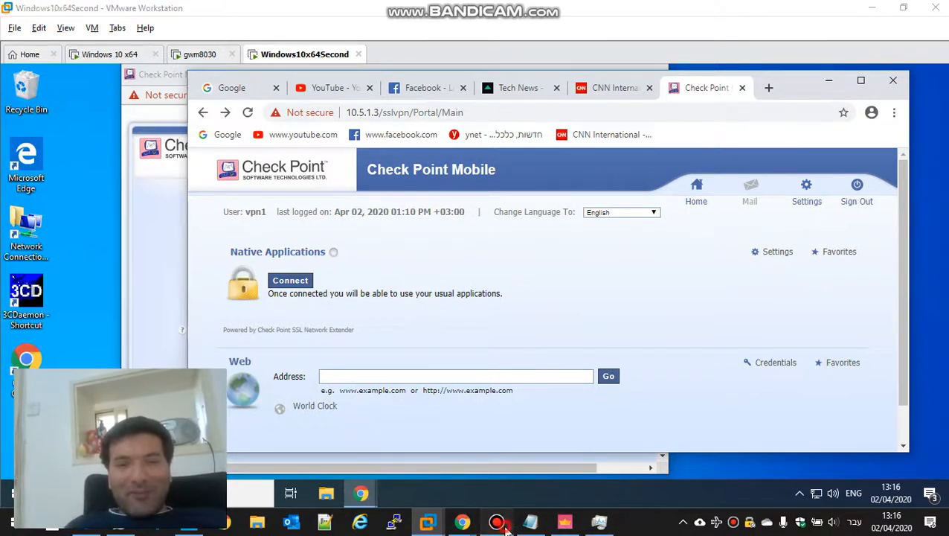